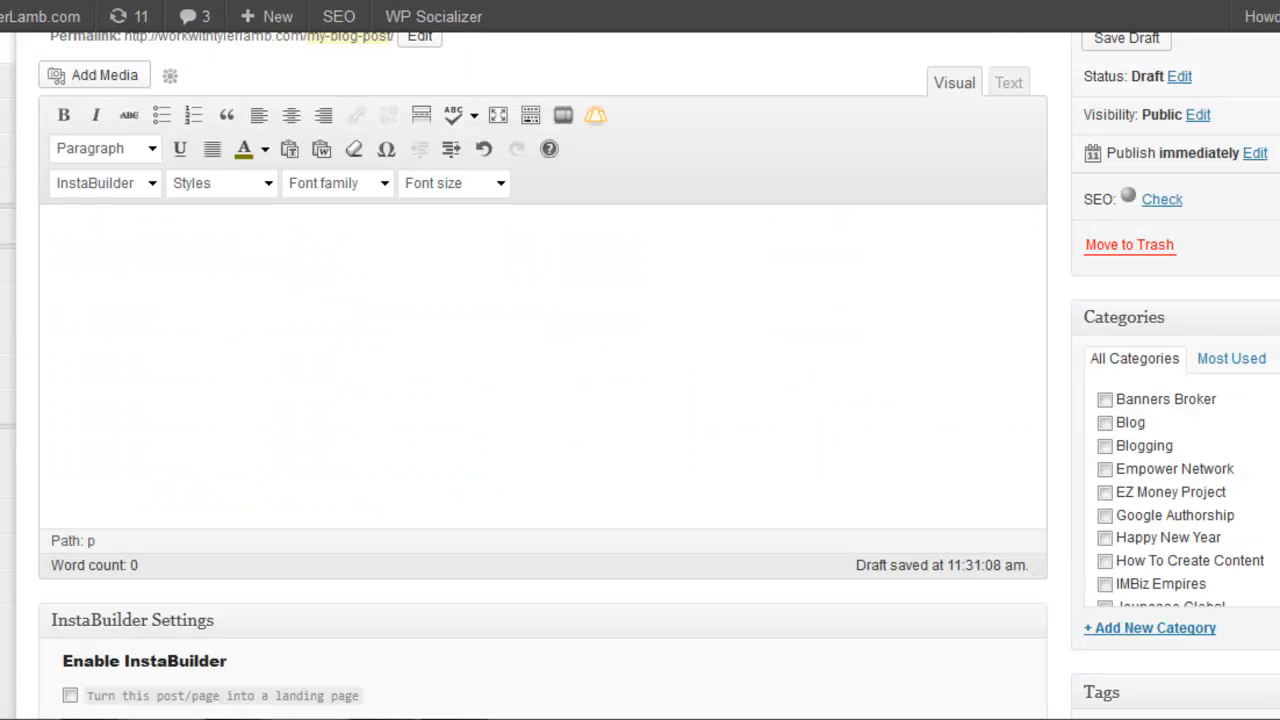
Return to the site dashboard and look over its welcome area and widget boxes
scroll(640, 376, "up", 2)
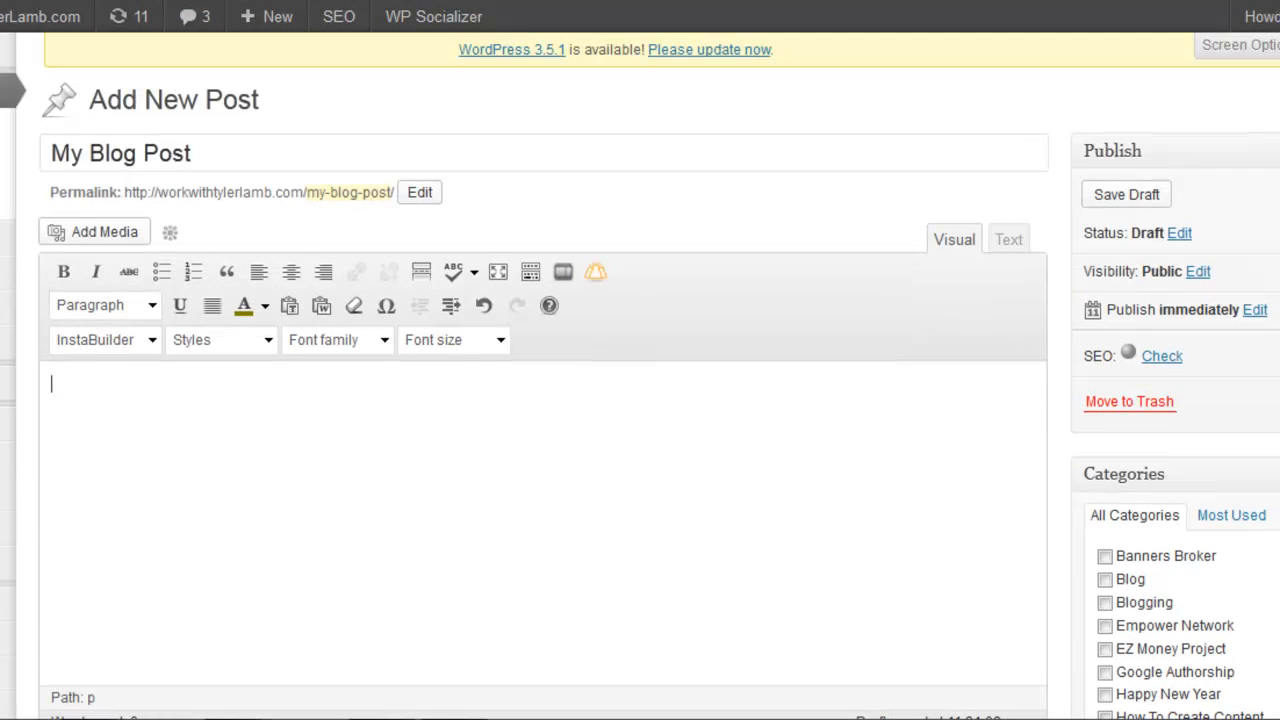
mouse_move(5, 50)
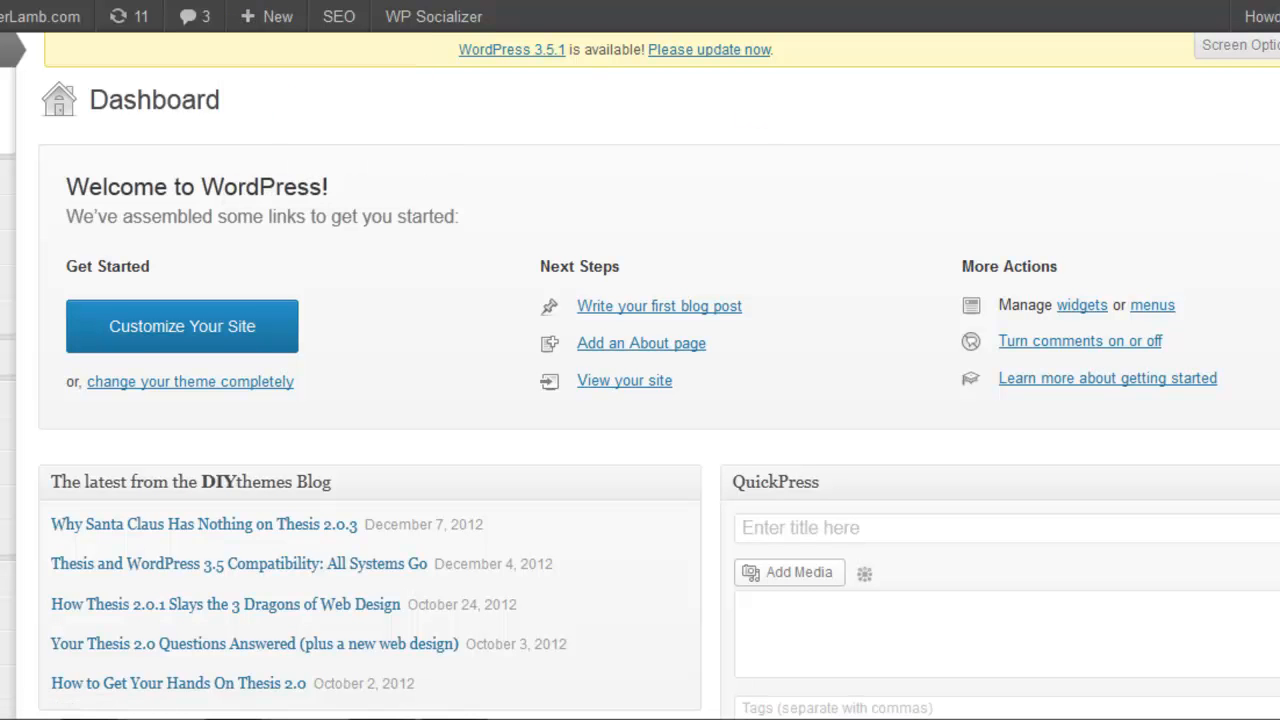
scroll(640, 380, "down", 4)
scroll(640, 380, "up", 4)
scroll(640, 380, "down", 5)
scroll(640, 380, "up", 5)
scroll(640, 380, "down", 1)
scroll(640, 380, "down", 1)
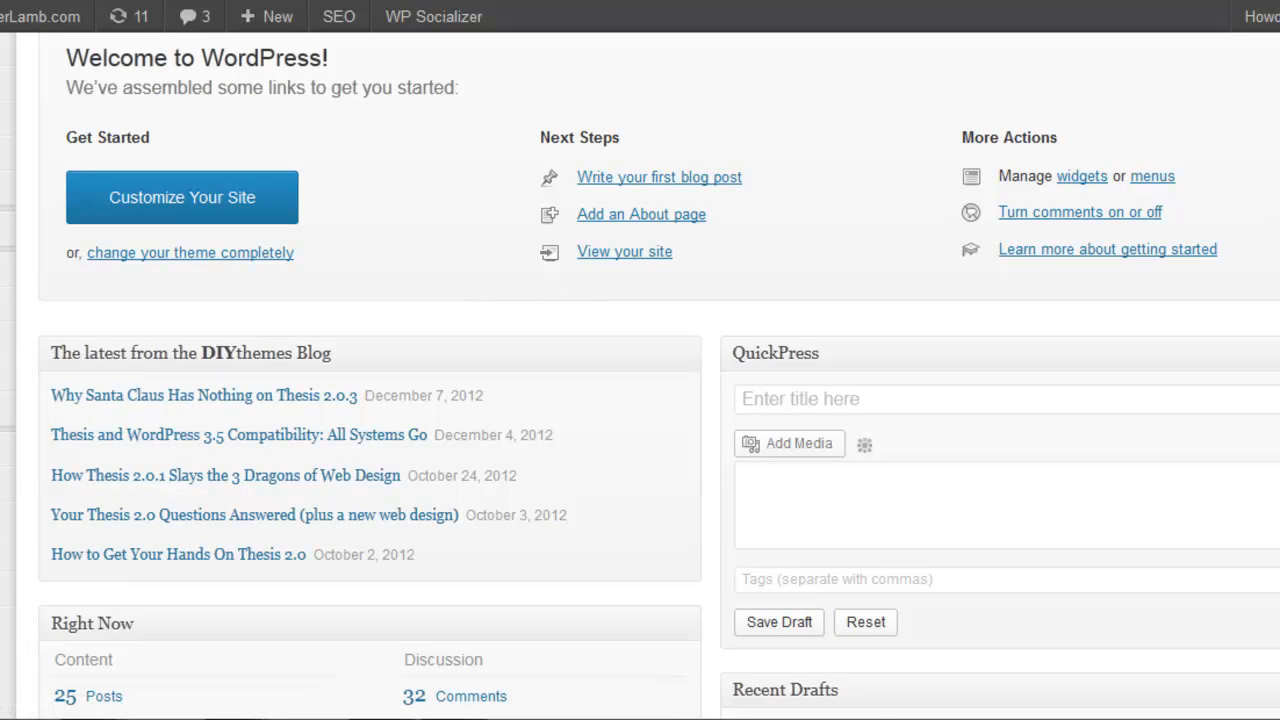
scroll(640, 376, "up", 2)
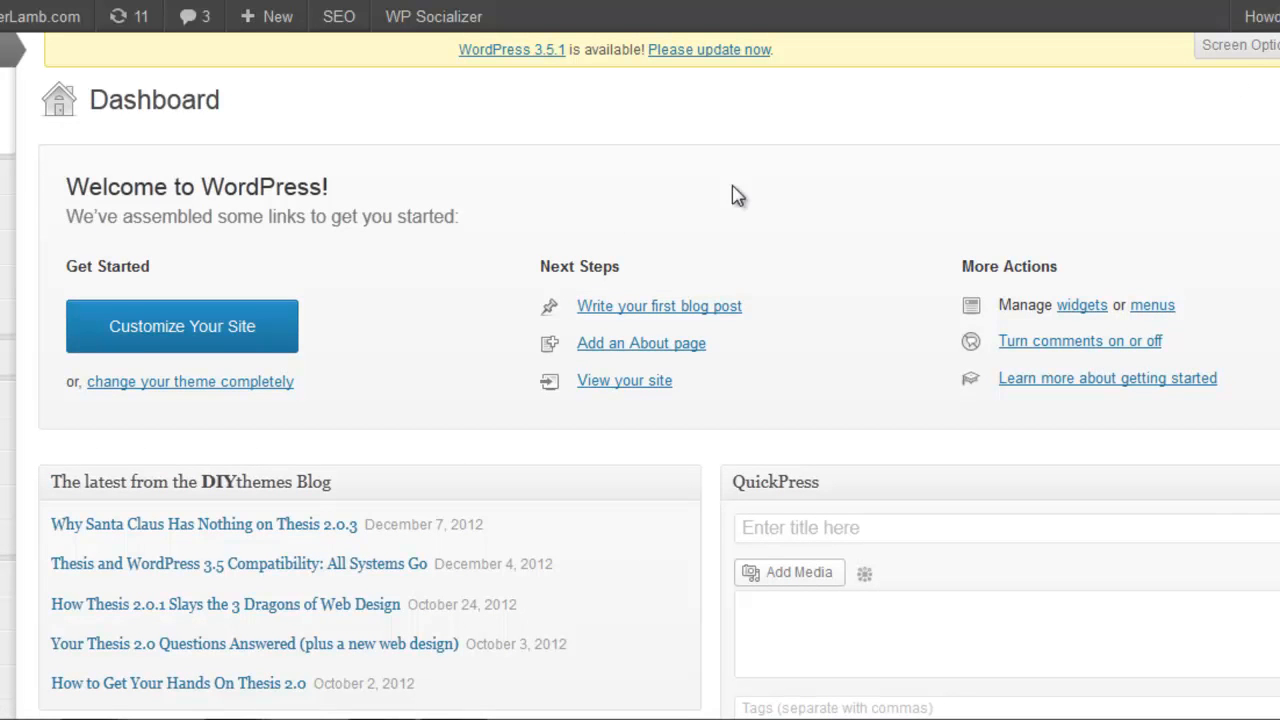
Create a new post and title it "My Blog Post For Today"
mouse_move(18, 176)
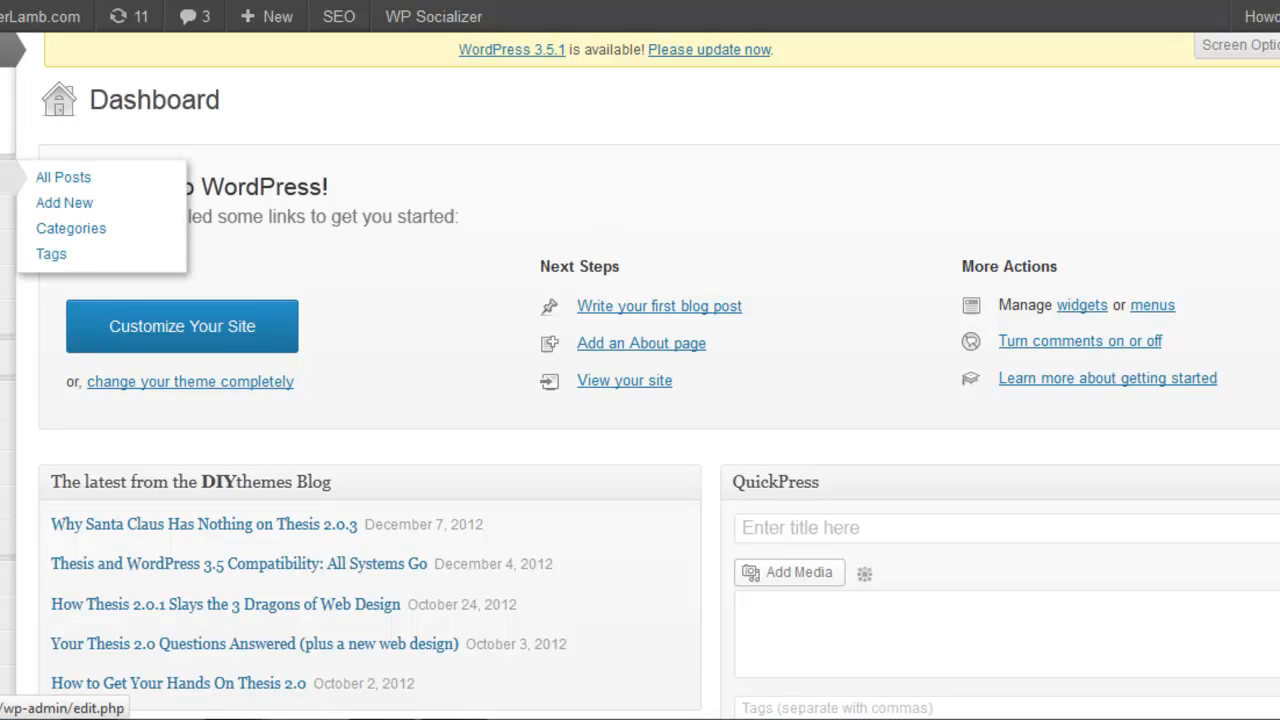
left_click(64, 204)
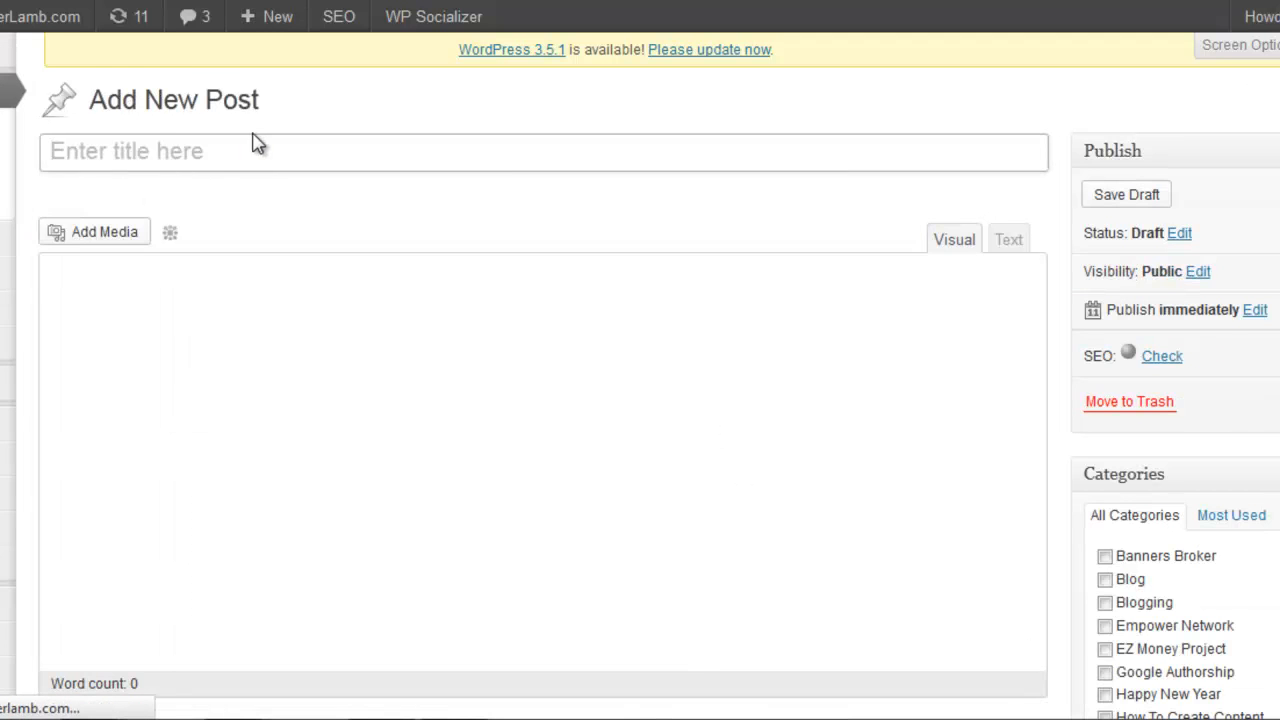
left_click(255, 145)
type("My Blog")
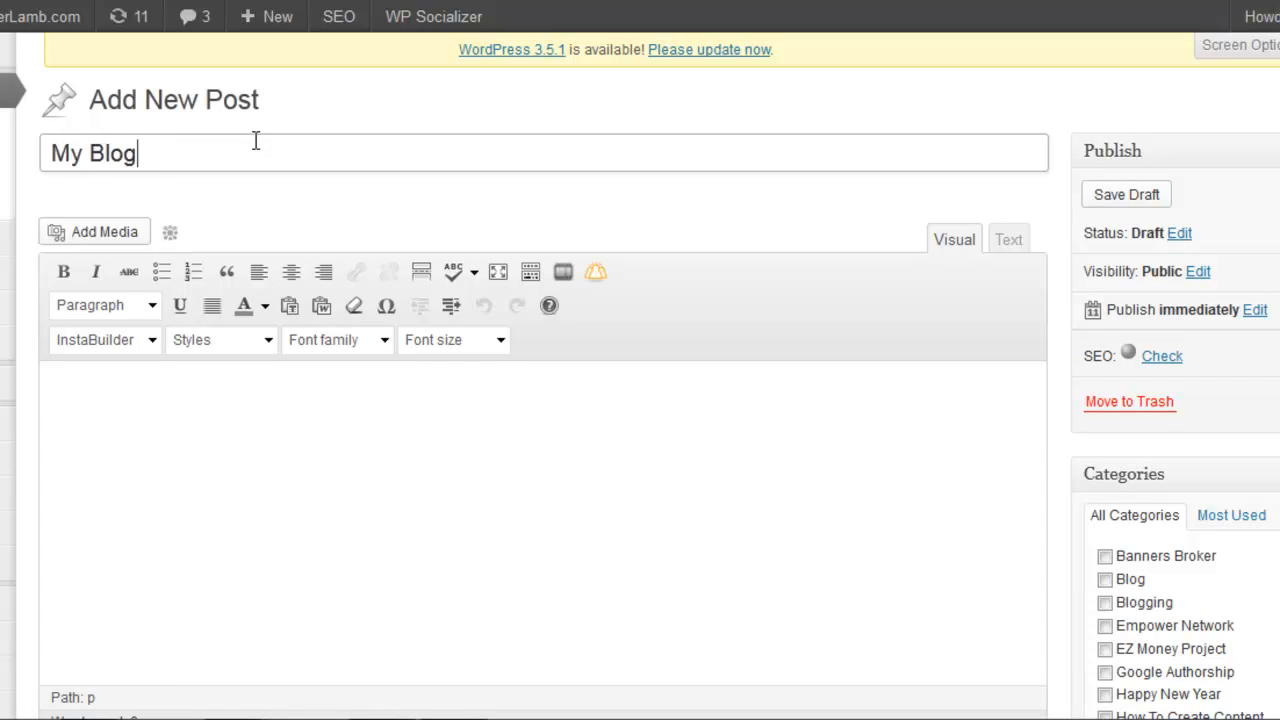
type(" Post For Today")
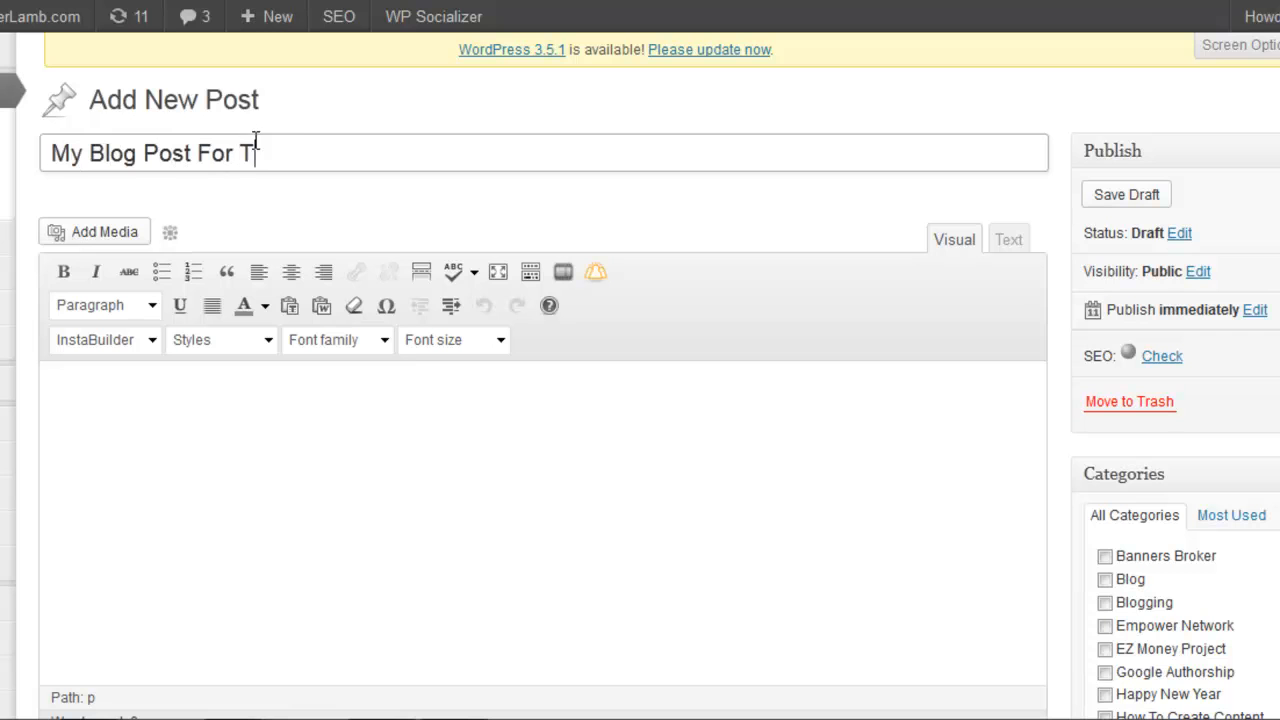
Fill the post body with four lines of placeholder text and delete all of it
left_click(157, 483)
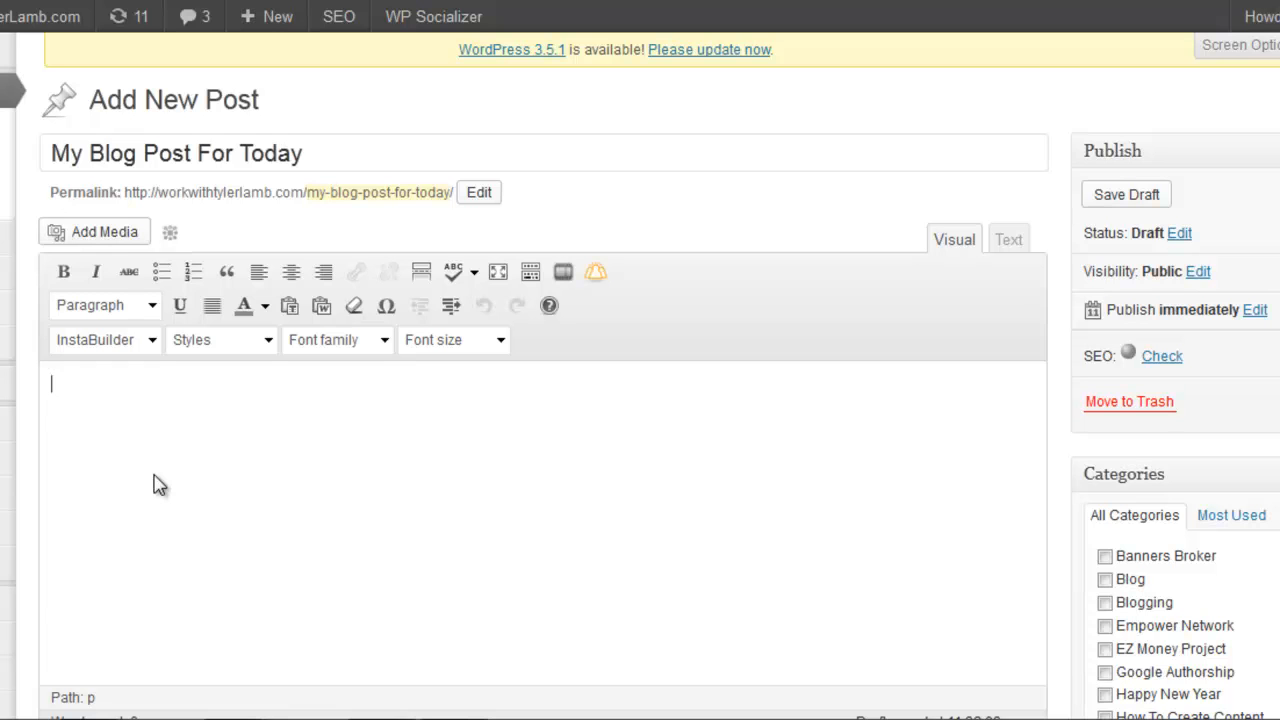
type("ewjifjeklfejlfef")
key("Return")
type("efklejfklefjklrgjrkl")
key("Return")
type("eflkenfeklrfjewkljklr")
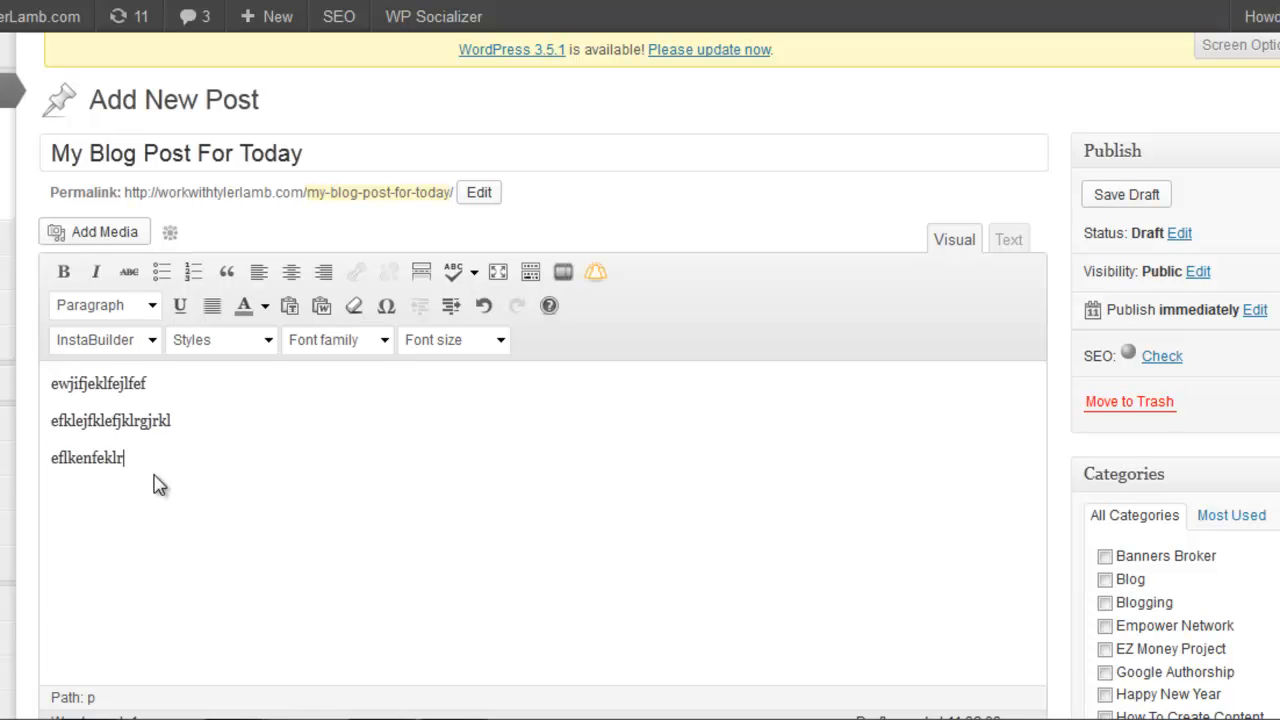
key("Return")
type("'efeklfnrekfrklgnrklg")
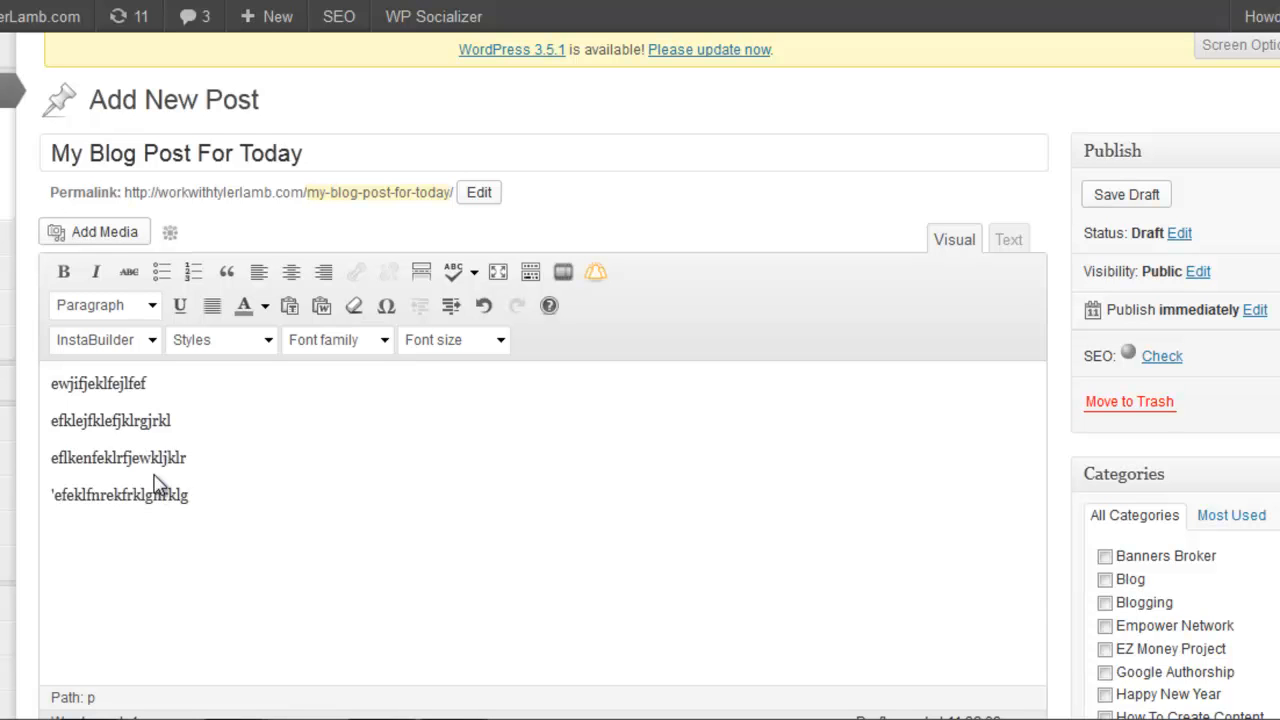
key("ctrl+a")
key("BackSpace")
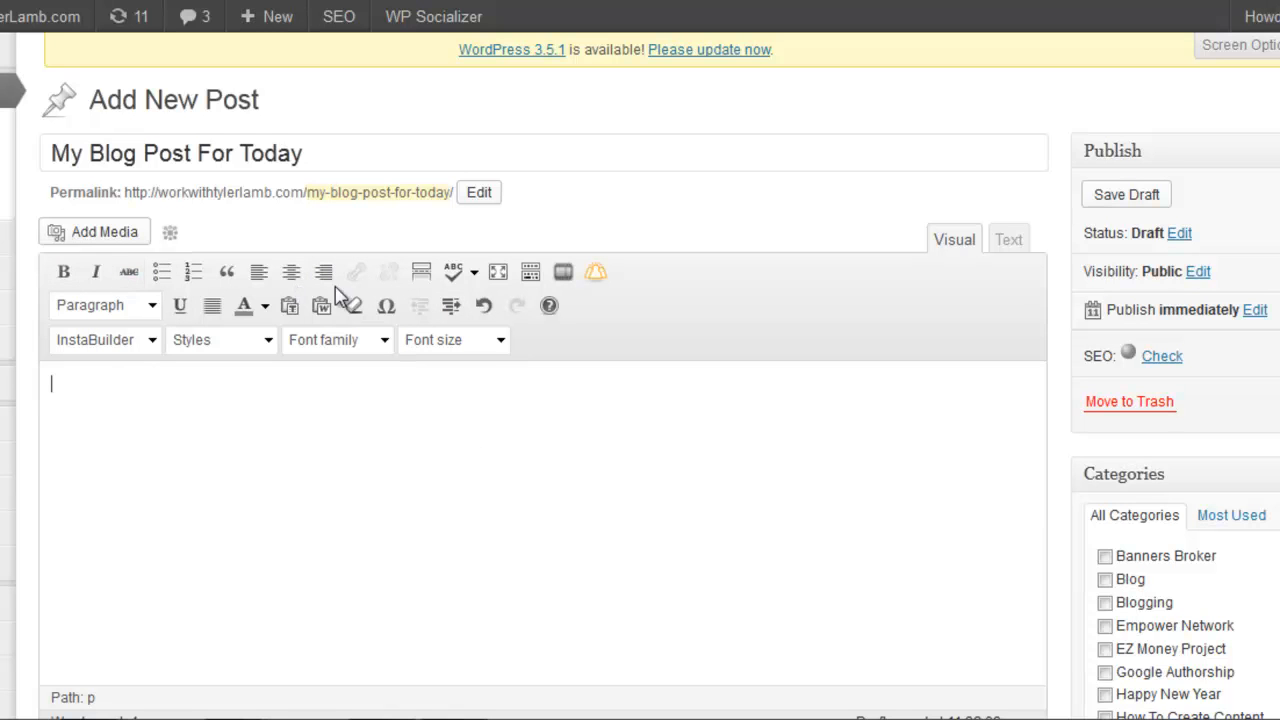
View the post body in the Text editor mode and return to the Visual mode
left_click(1008, 240)
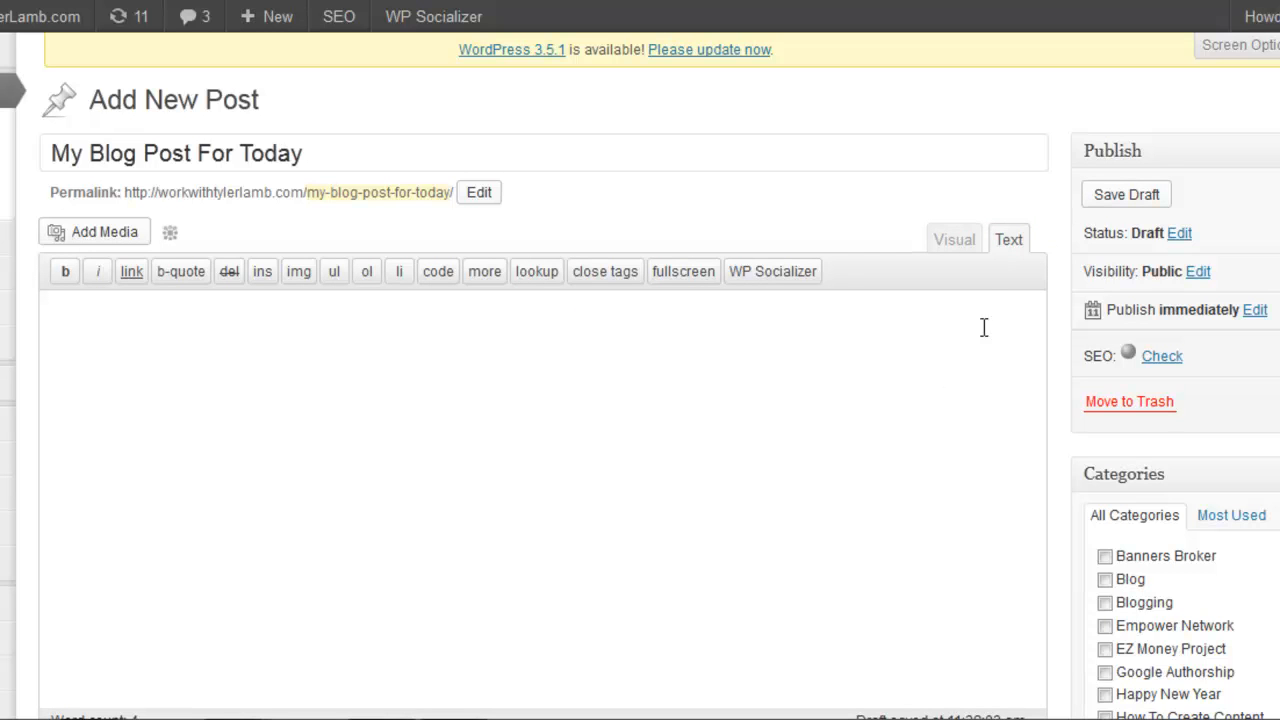
left_click(955, 241)
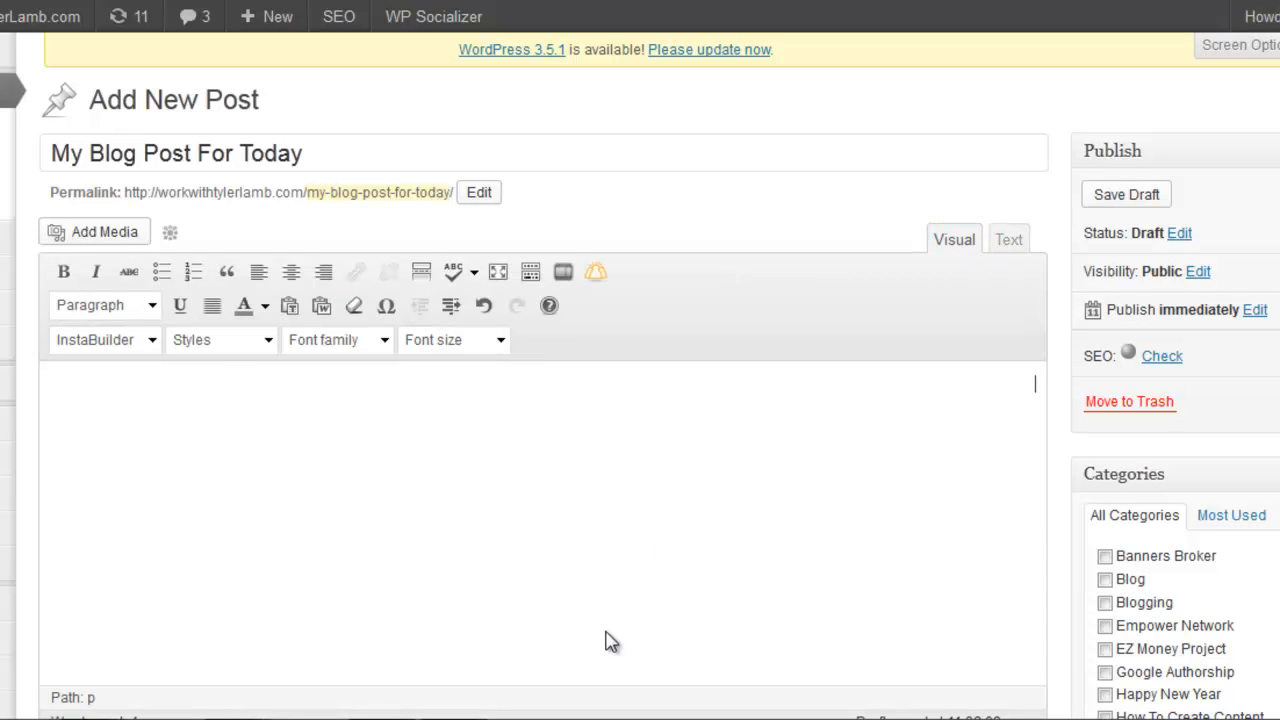
Write "My New Blog Post" as the first line of the post body
left_click(529, 514)
type("My Blog New")
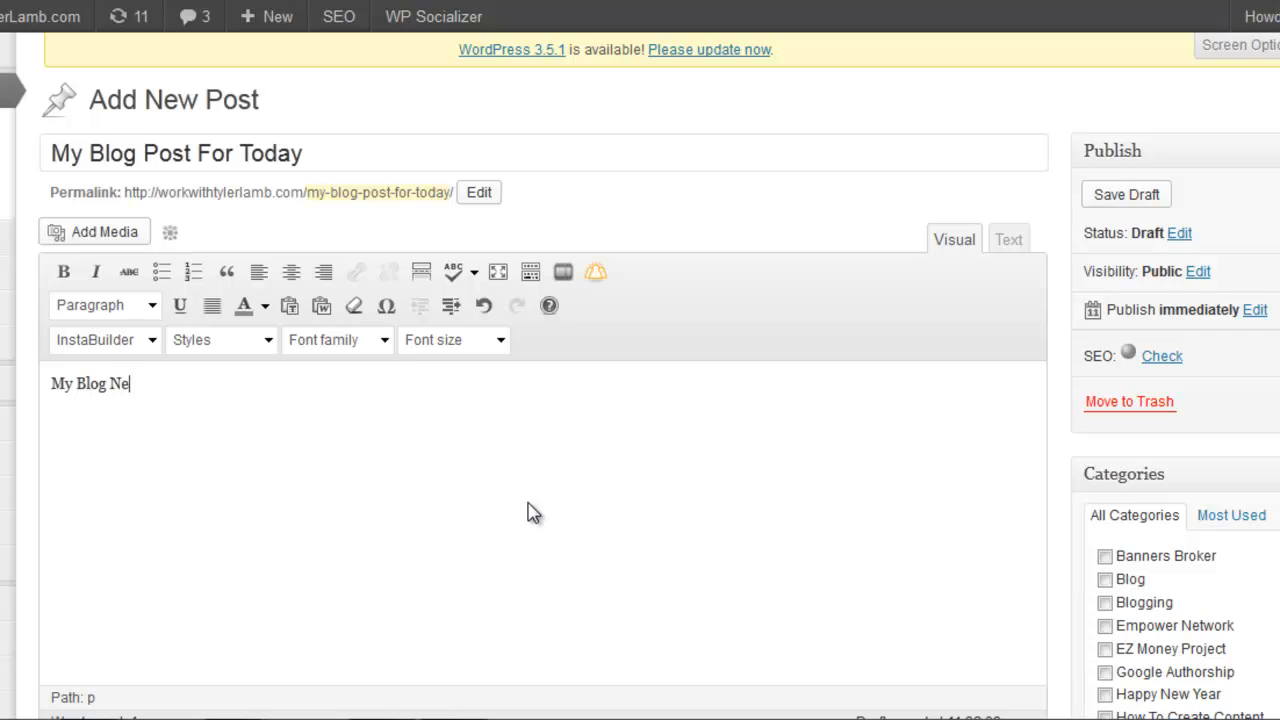
key("BackSpace")
key("BackSpace")
key("BackSpace")
key("BackSpace")
key("BackSpace")
key("BackSpace")
key("BackSpace")
key("BackSpace")
key("BackSpace")
type("New Blog Posy")
key("BackSpace")
type("t")
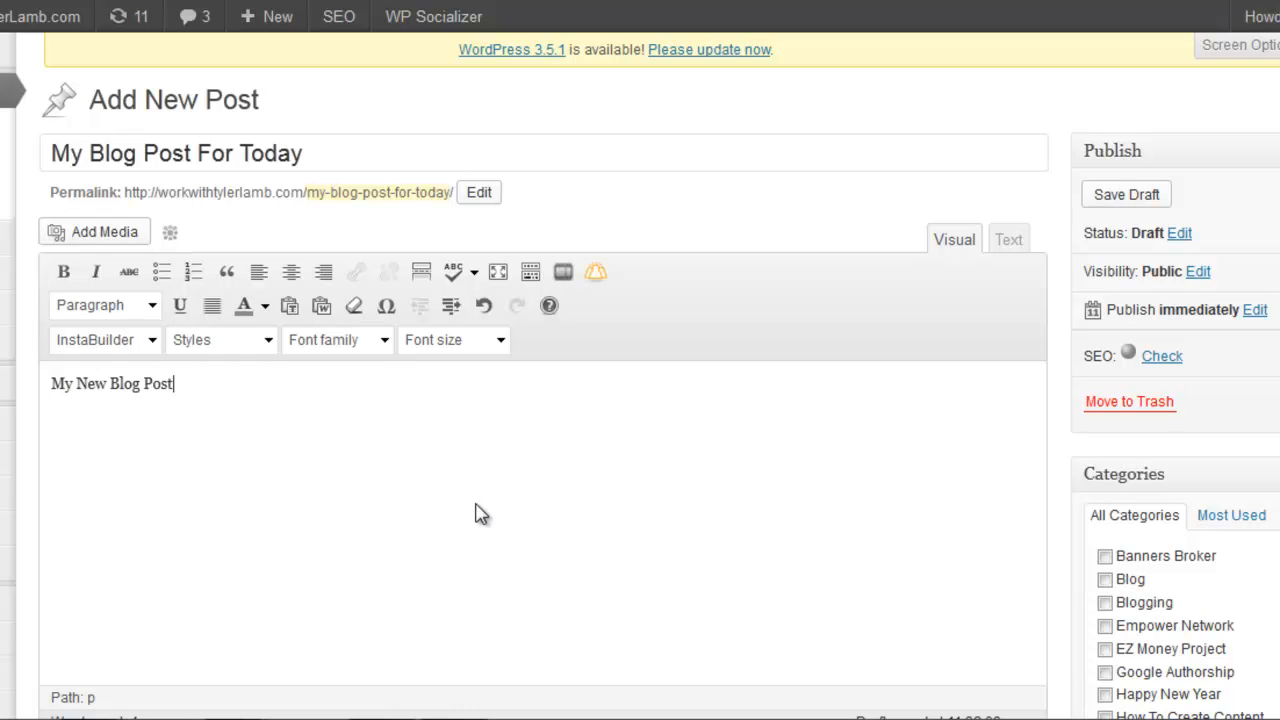
Format the line "My New Blog Post" as Heading 1
left_click_drag(51, 383, 174, 383)
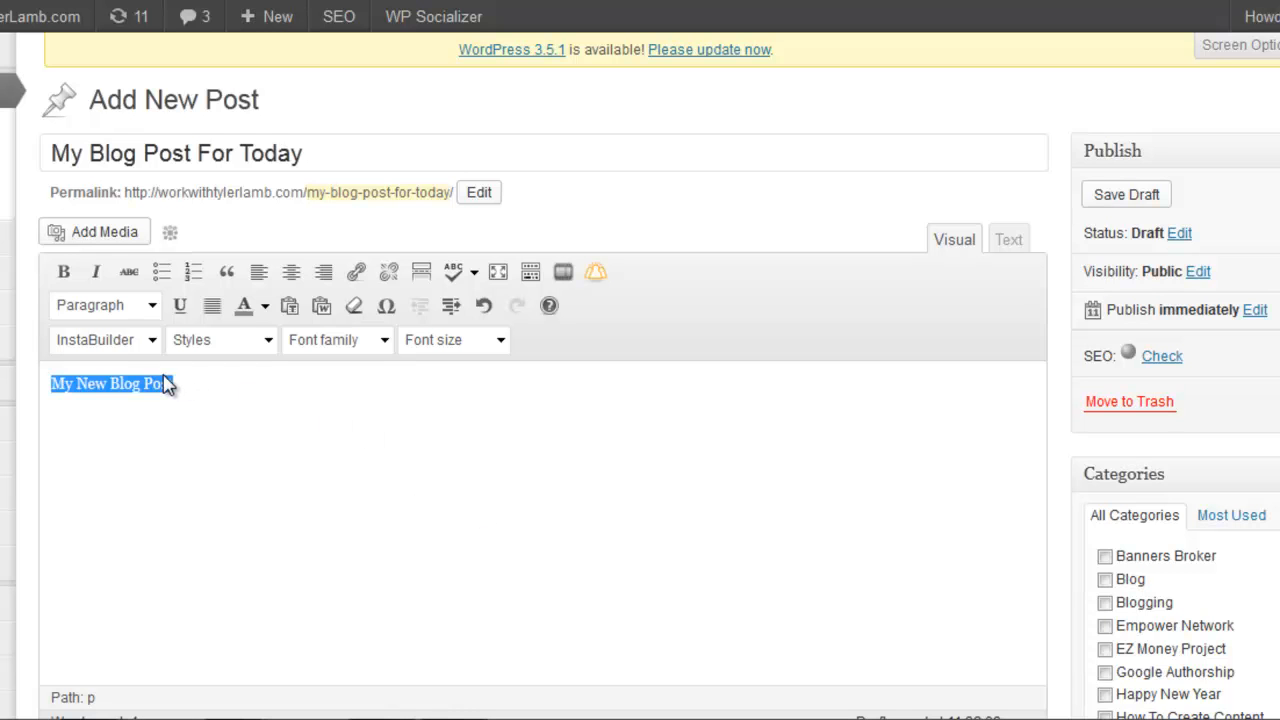
left_click(143, 308)
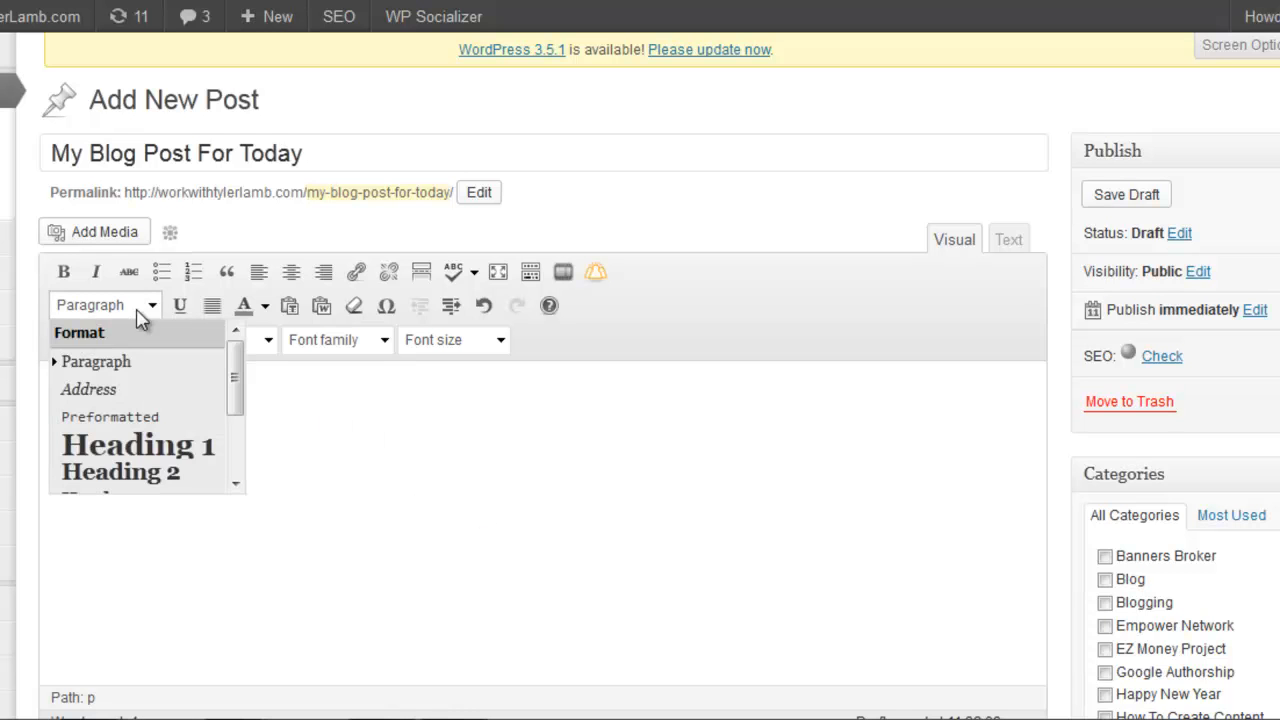
left_click(128, 445)
left_click(443, 425)
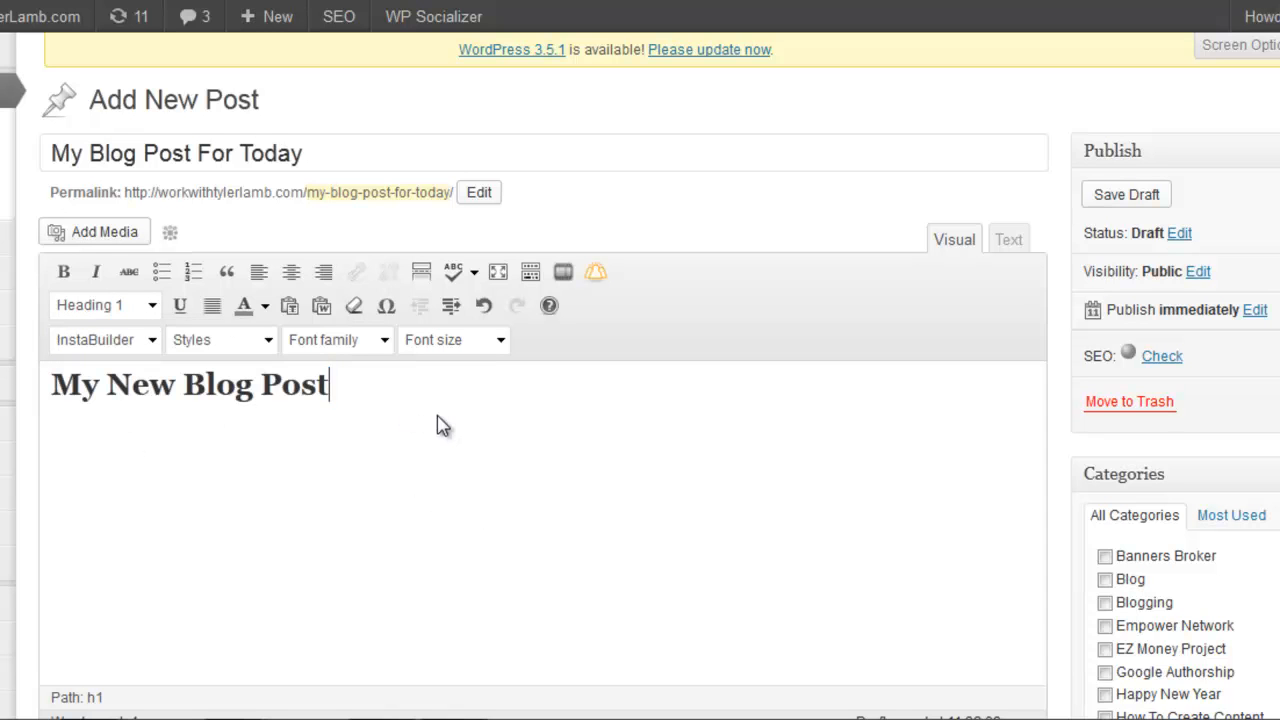
Add the paragraph "This is my new blog post for today February 7th, 2013." below the main heading
key("Return")
type("This is my new blog post for today Bebrua")
key("BackSpace")
key("BackSpace")
key("BackSpace")
key("BackSpace")
key("BackSpace")
key("BackSpace")
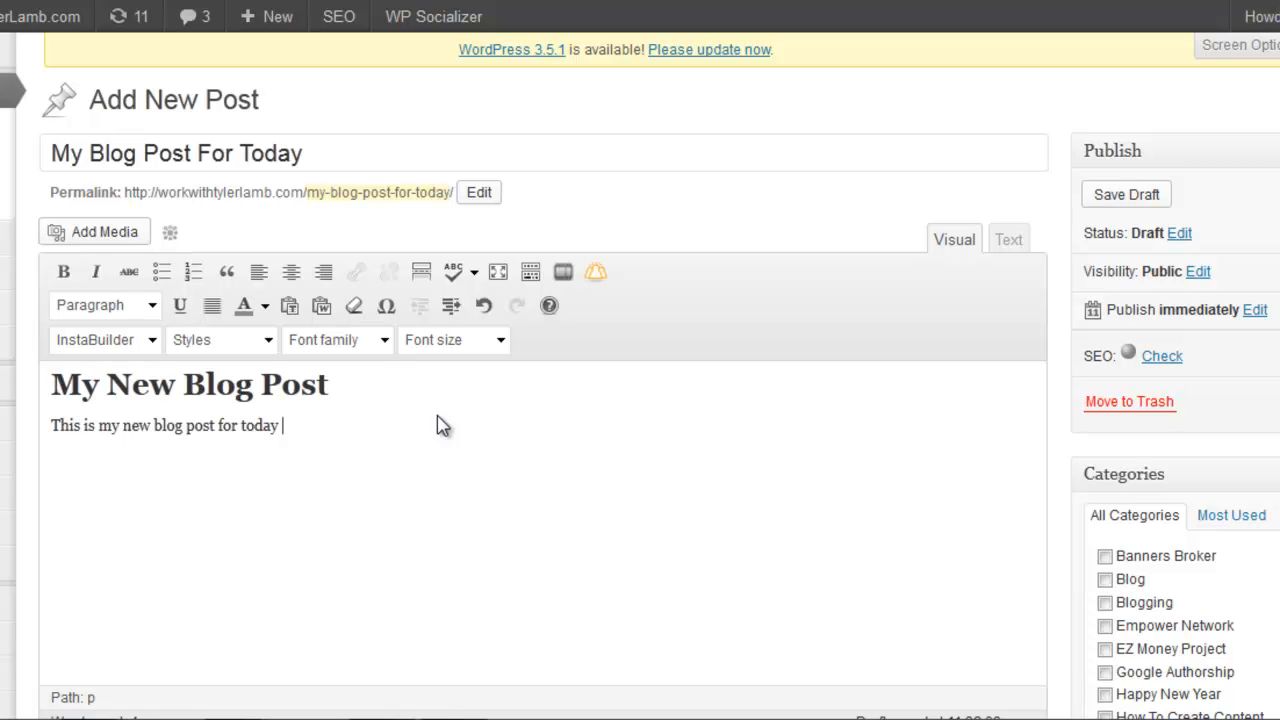
type("February 7th, 2013")
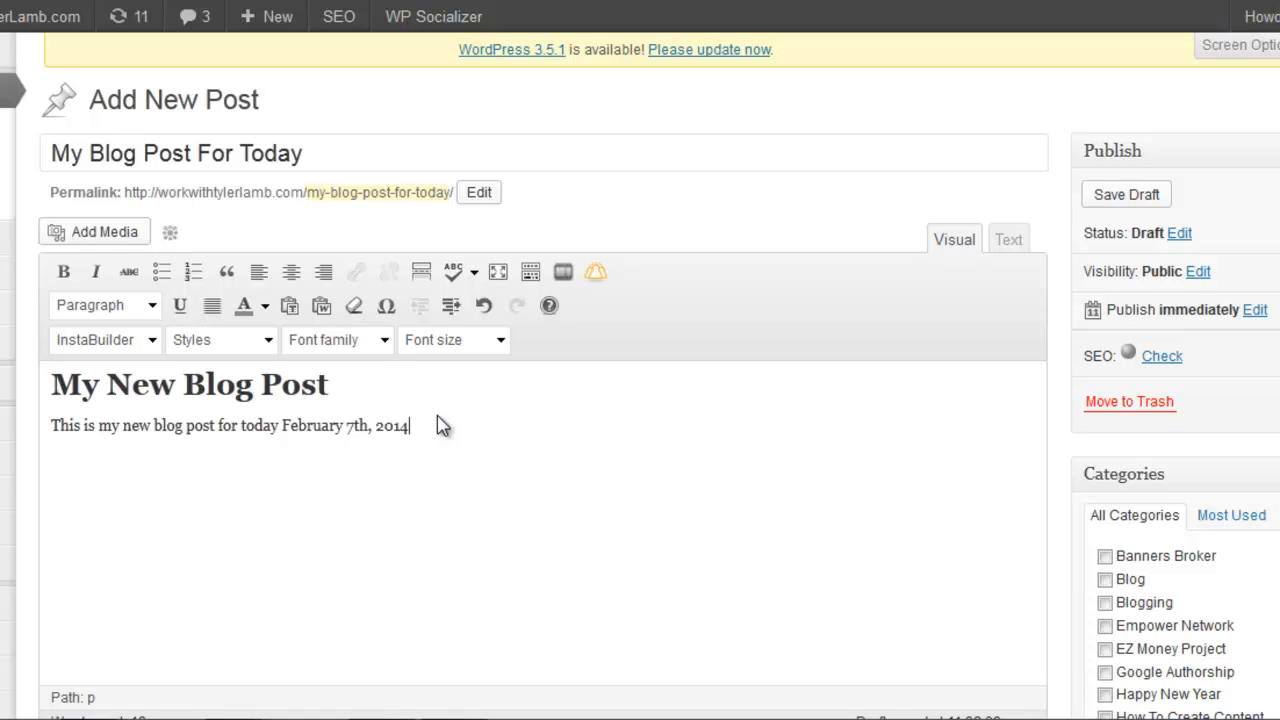
type(".")
Add the line "My New New Blog Post" below the opening paragraph and format it as Heading 2
key("Return")
type("My New N")
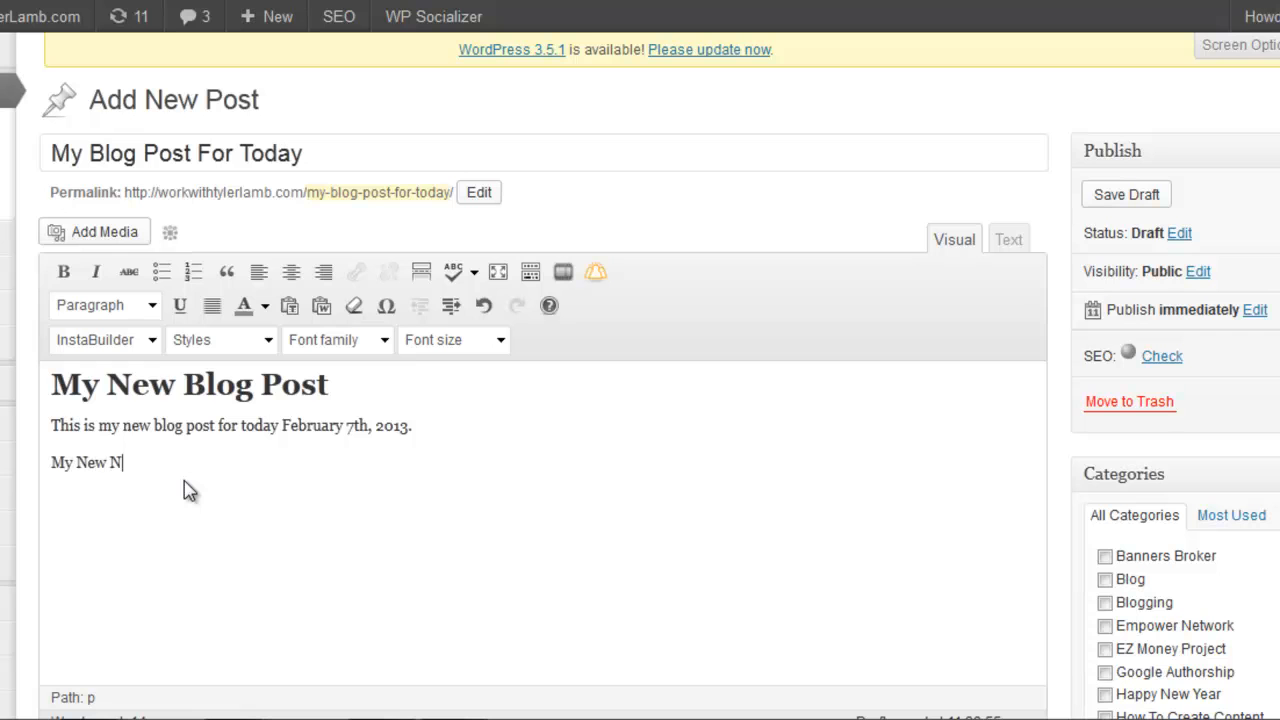
type("ew Blog Post")
triple_click(191, 467)
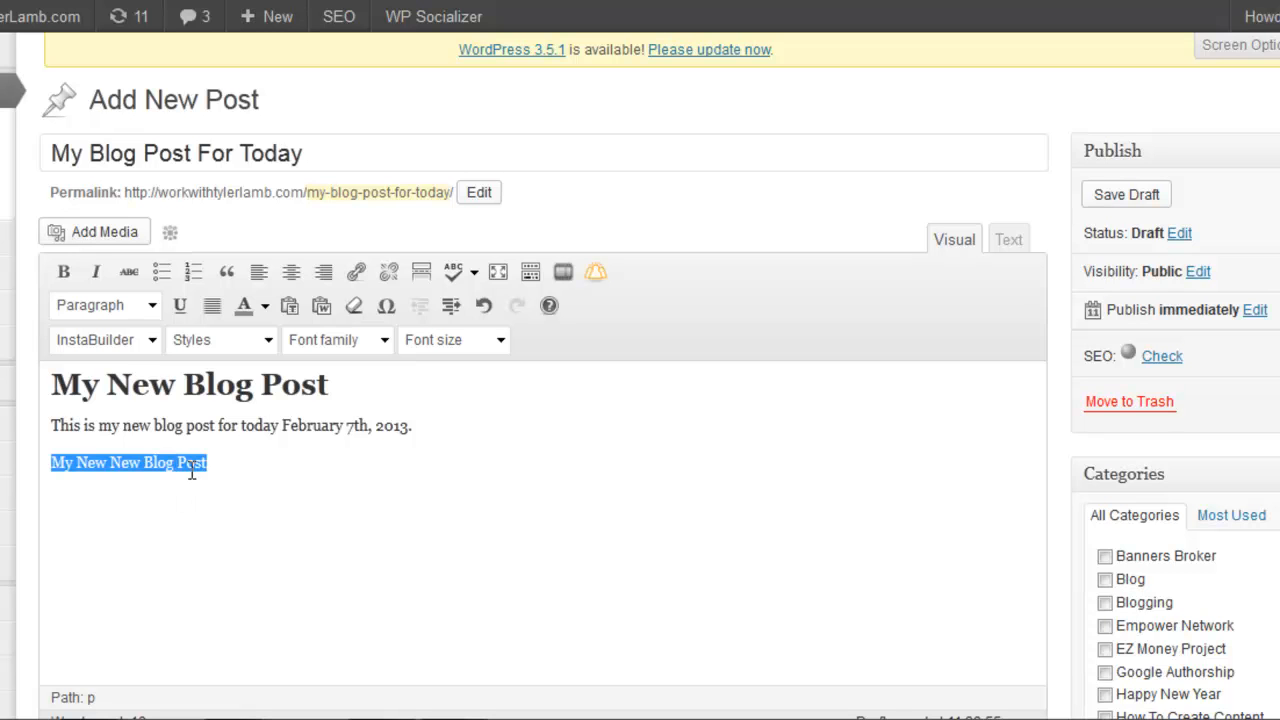
left_click(150, 305)
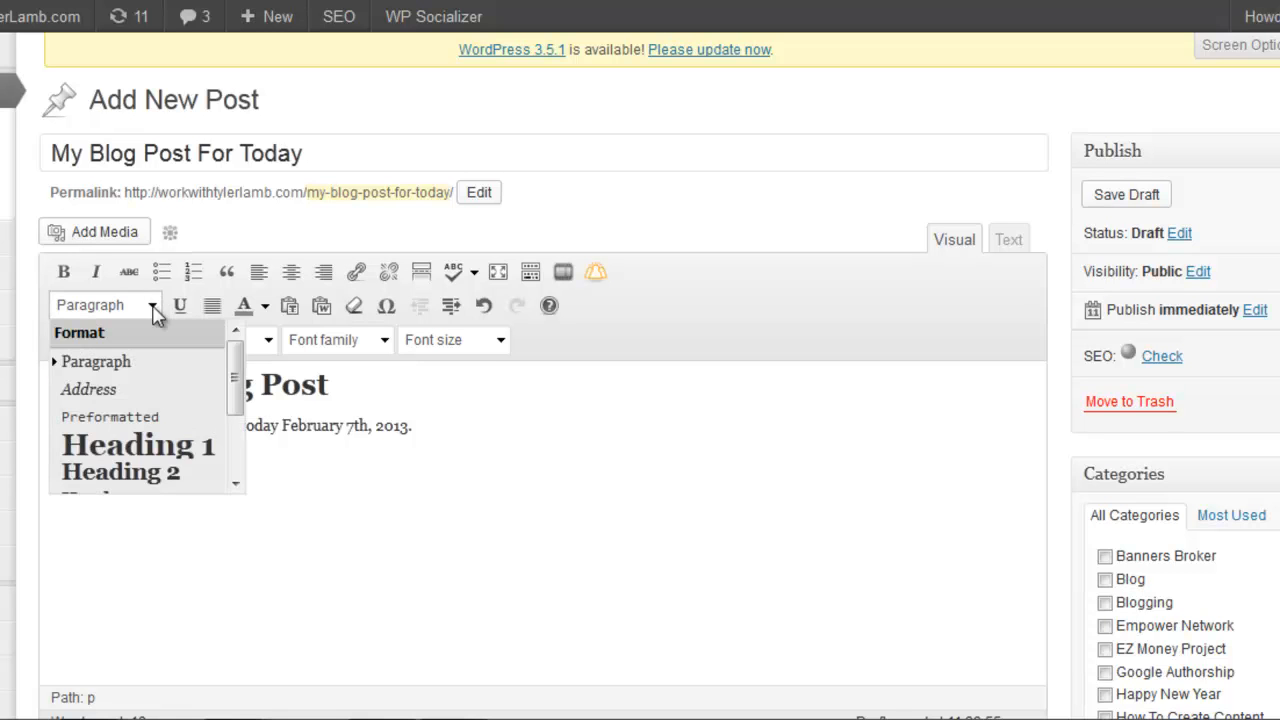
left_click(155, 476)
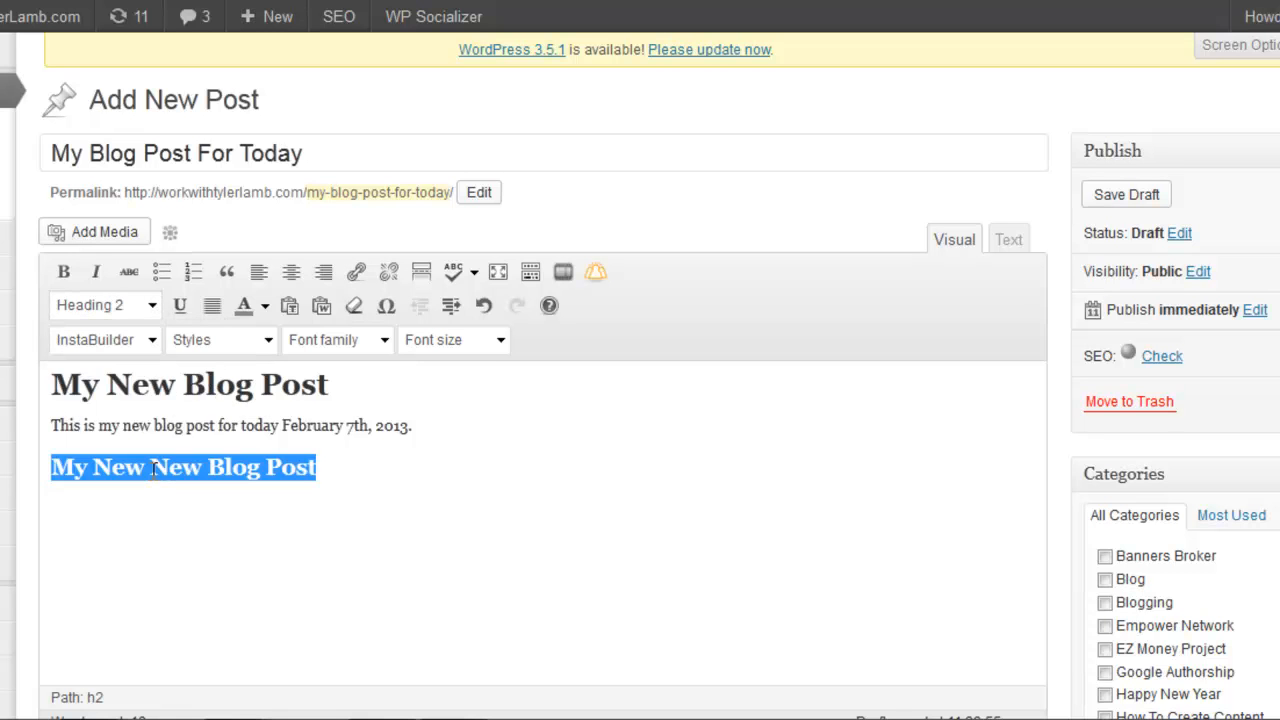
left_click(374, 494)
Write the paragraph "This the key point for my new new blog post" under the "My New New Blog Post" subheading
key("Return")
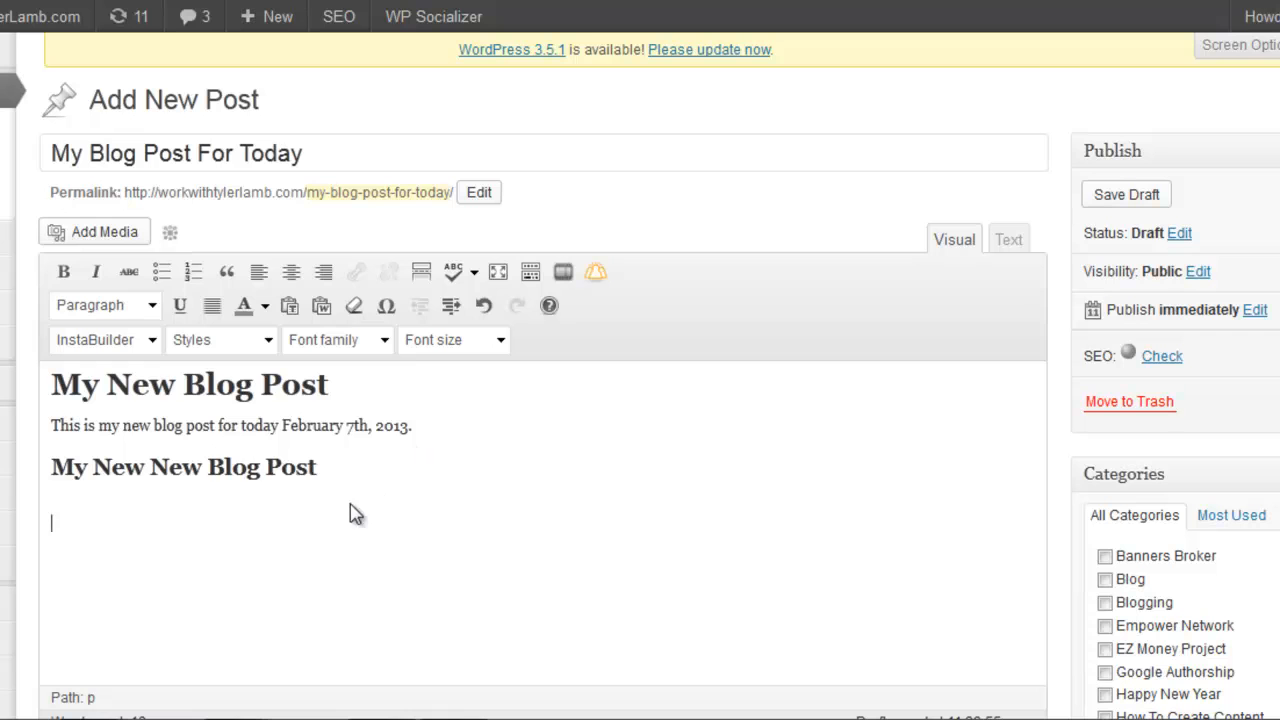
type("This the key poi")
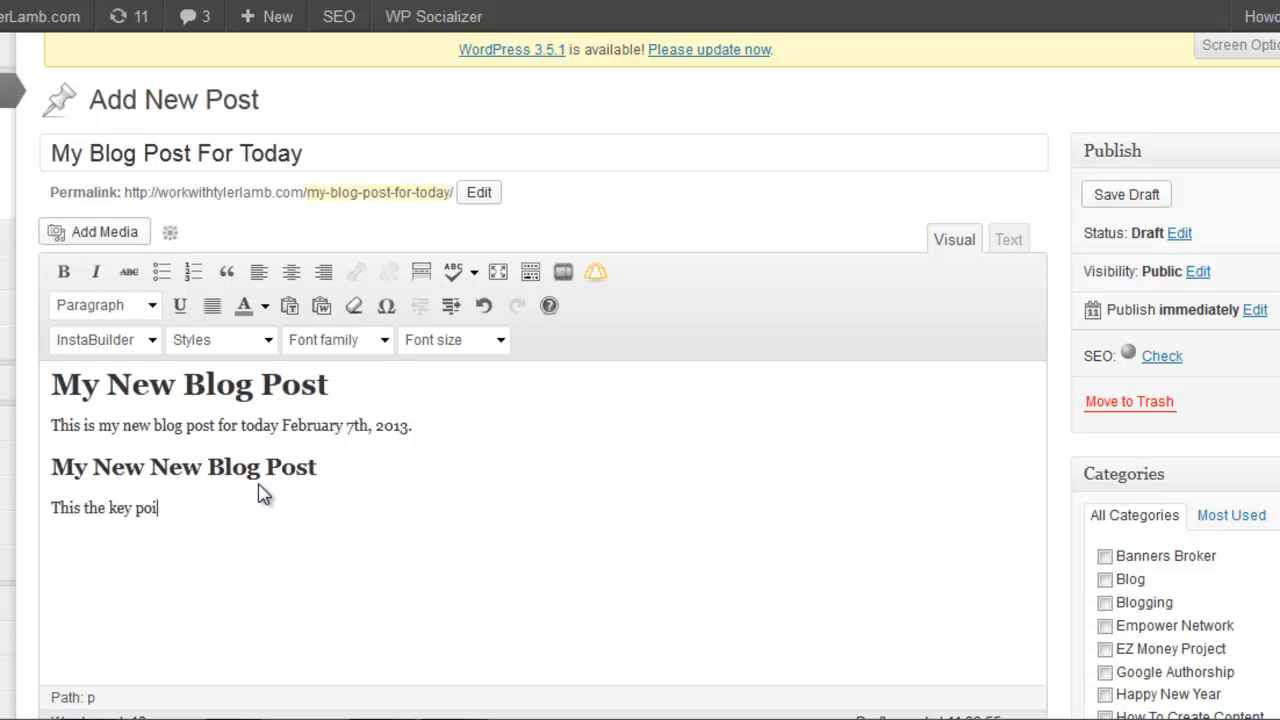
type("nt for my new new blog post")
Add the line "My Old New Blog Post" below the key point paragraph and format it as Heading 2
key("Return")
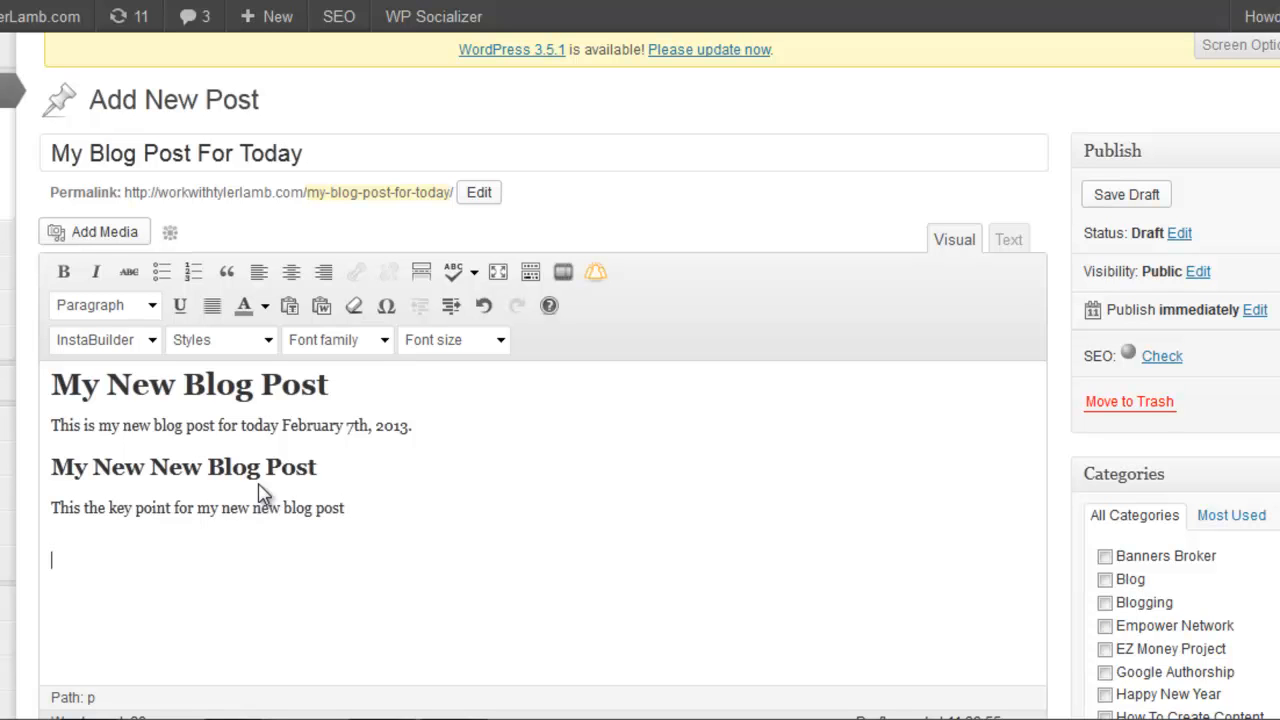
type("My Old Ne")
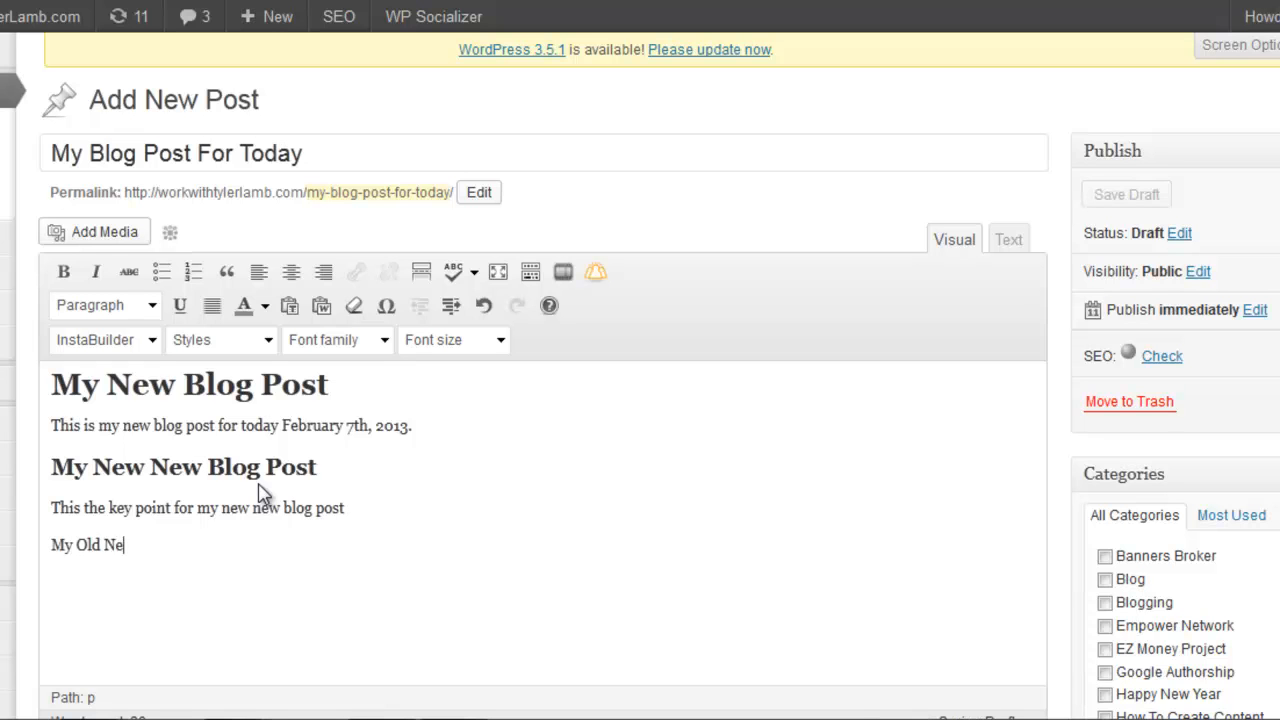
key("BackSpace")
type("w Blog Post")
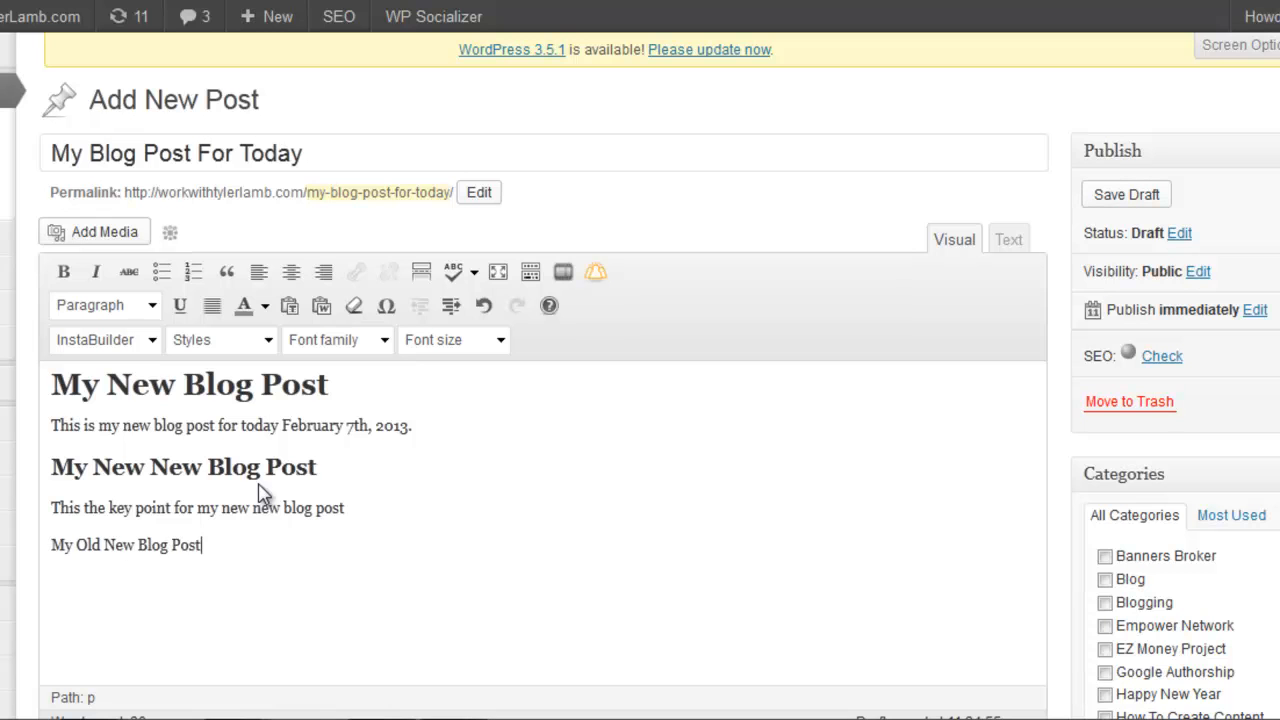
triple_click(155, 545)
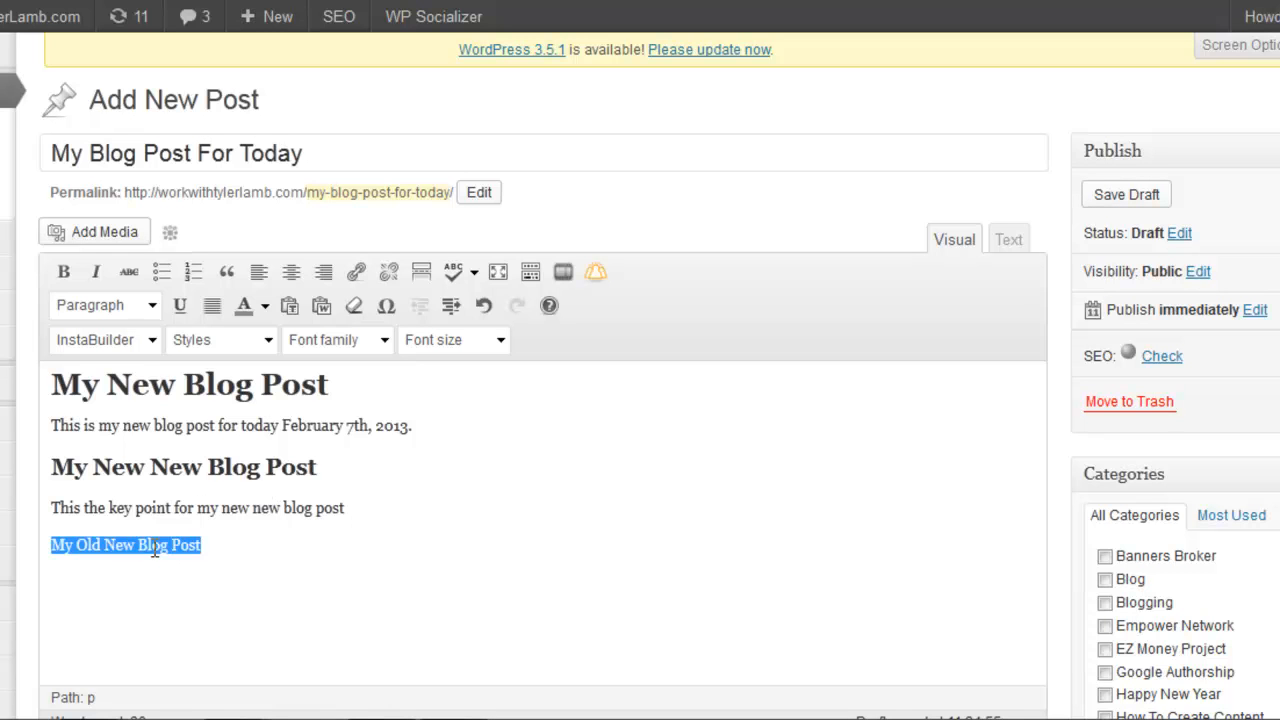
left_click(150, 306)
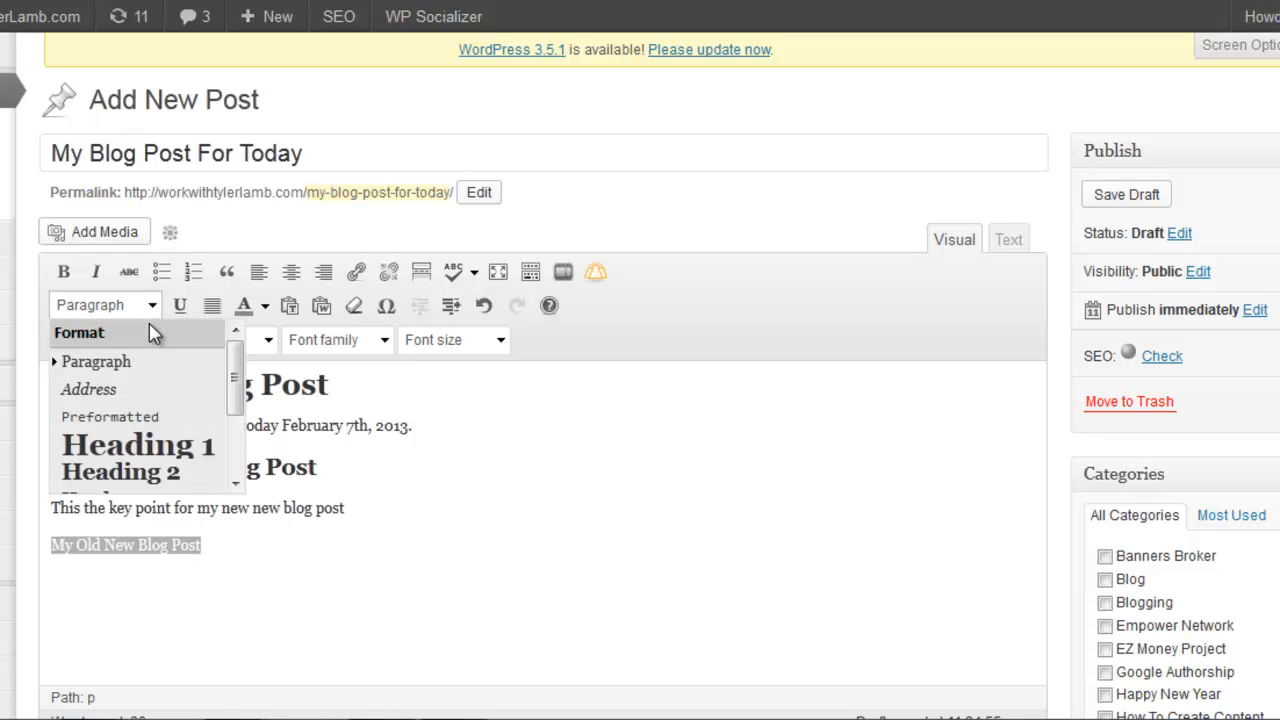
left_click(157, 480)
left_click(308, 552)
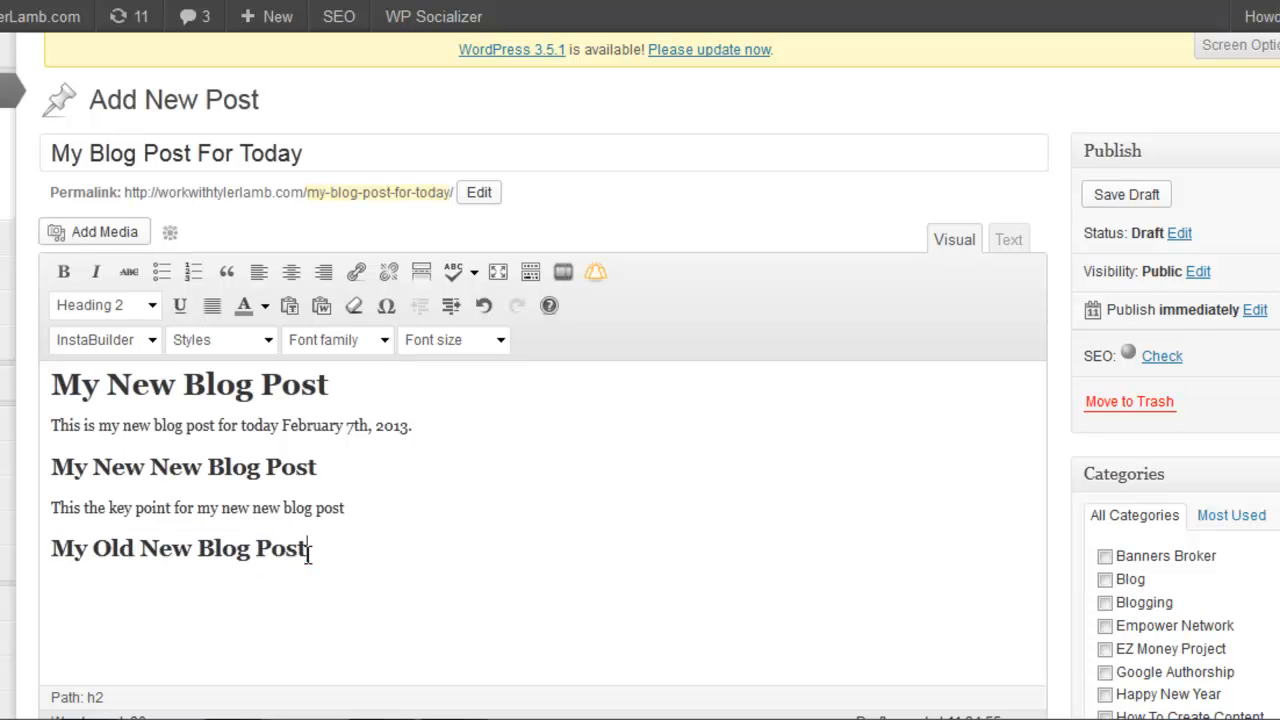
Write the paragraph "this is my key point for my new new blog post" under the "My Old New Blog Post" subheading
type("th")
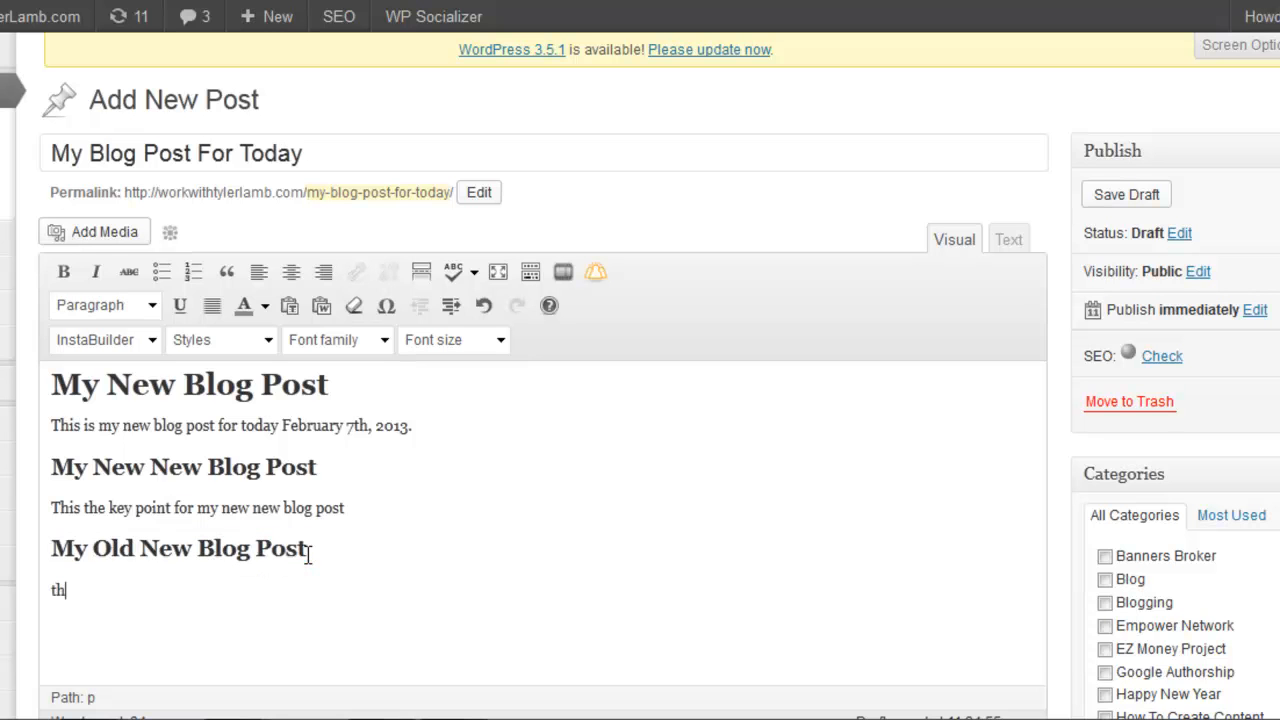
type("is is my key point ")
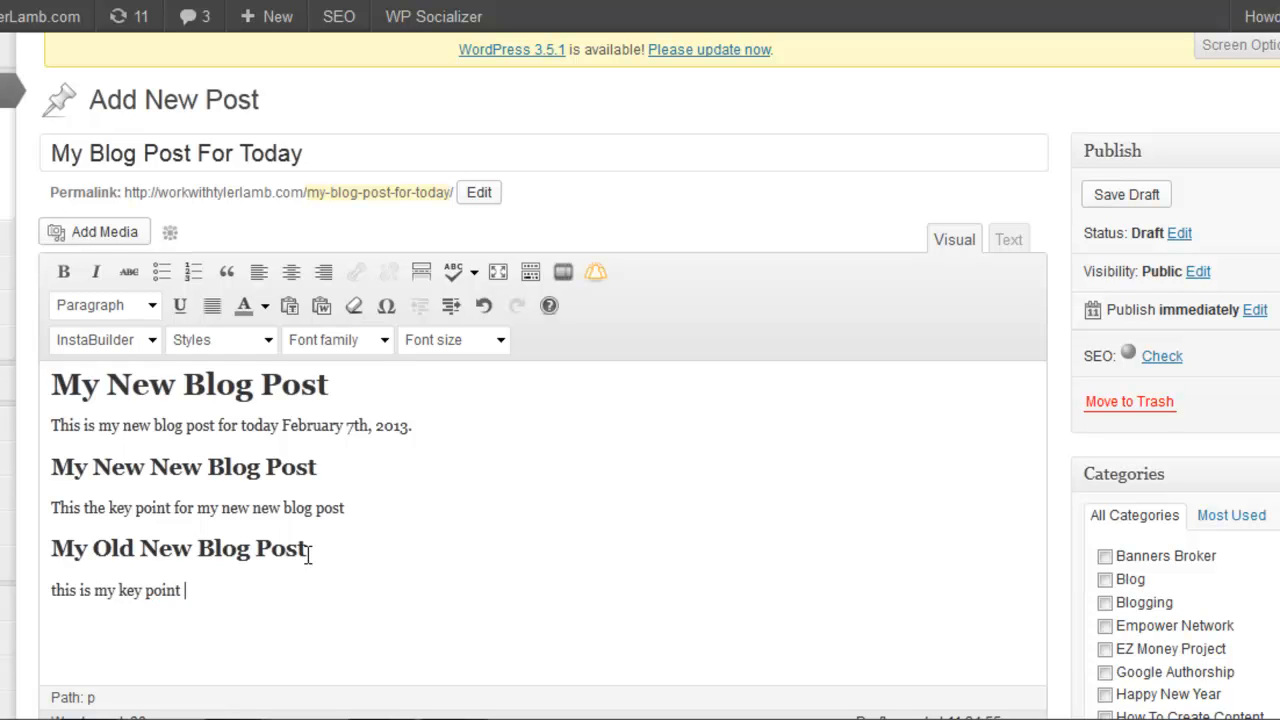
type("for my new new blog post")
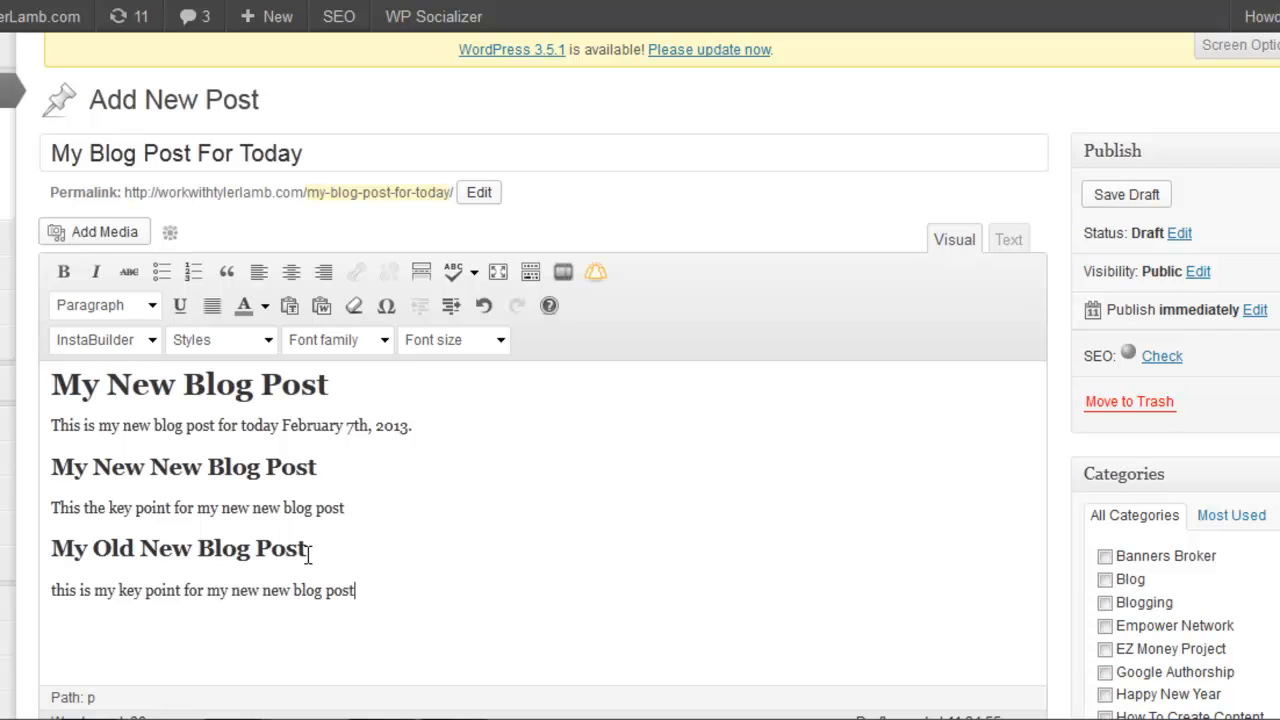
Add the line "My conclusion" below the last key point paragraph and format it as Heading 3
key("Return")
type("My conclusion")
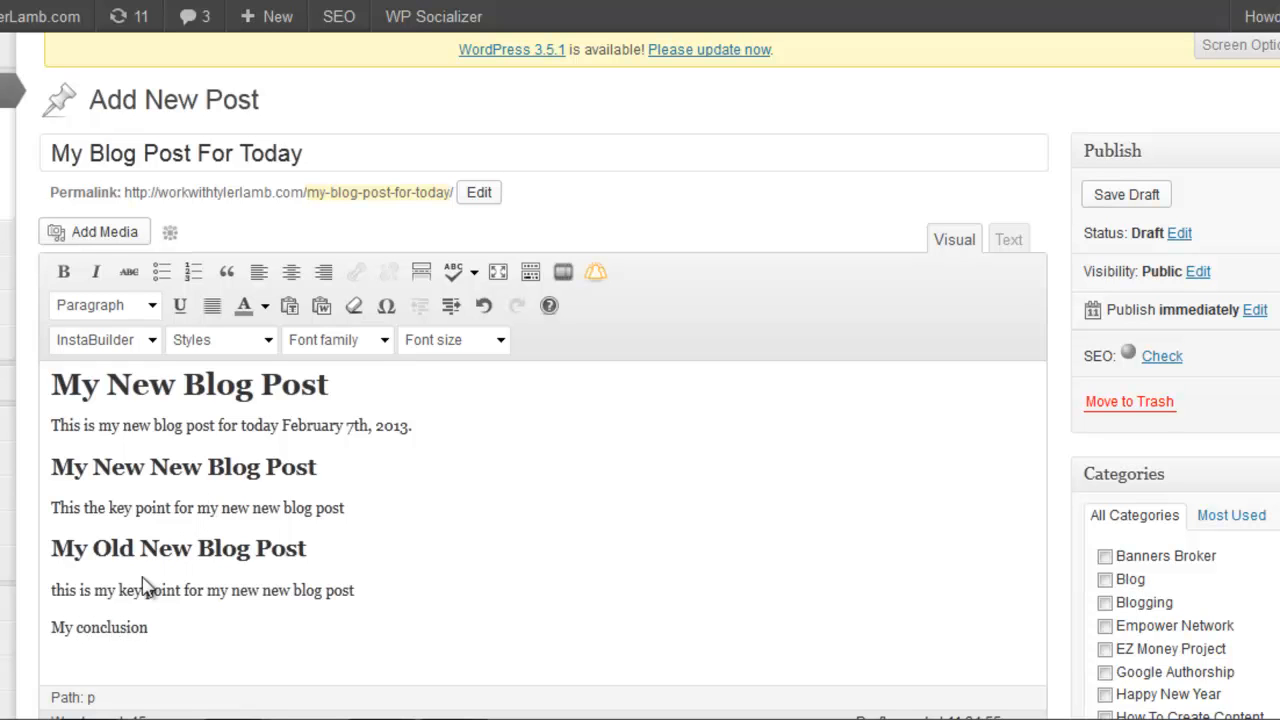
double_click(122, 625)
triple_click(121, 625)
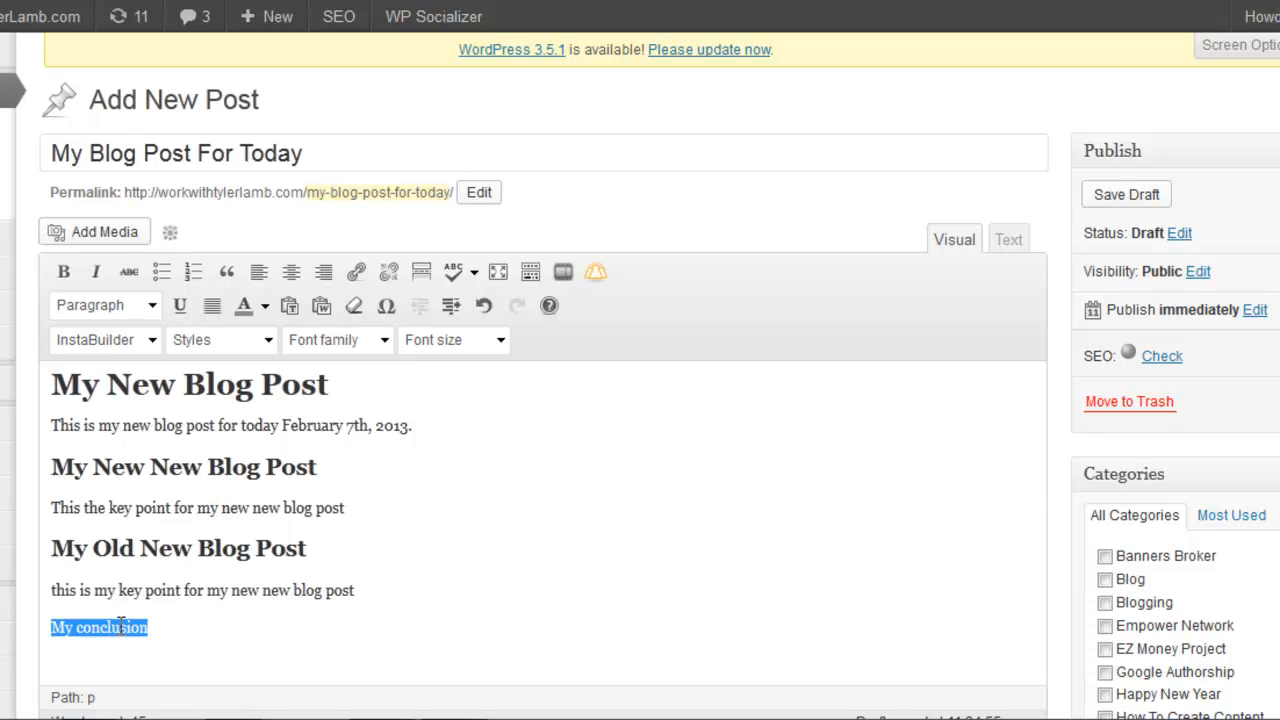
left_click(143, 306)
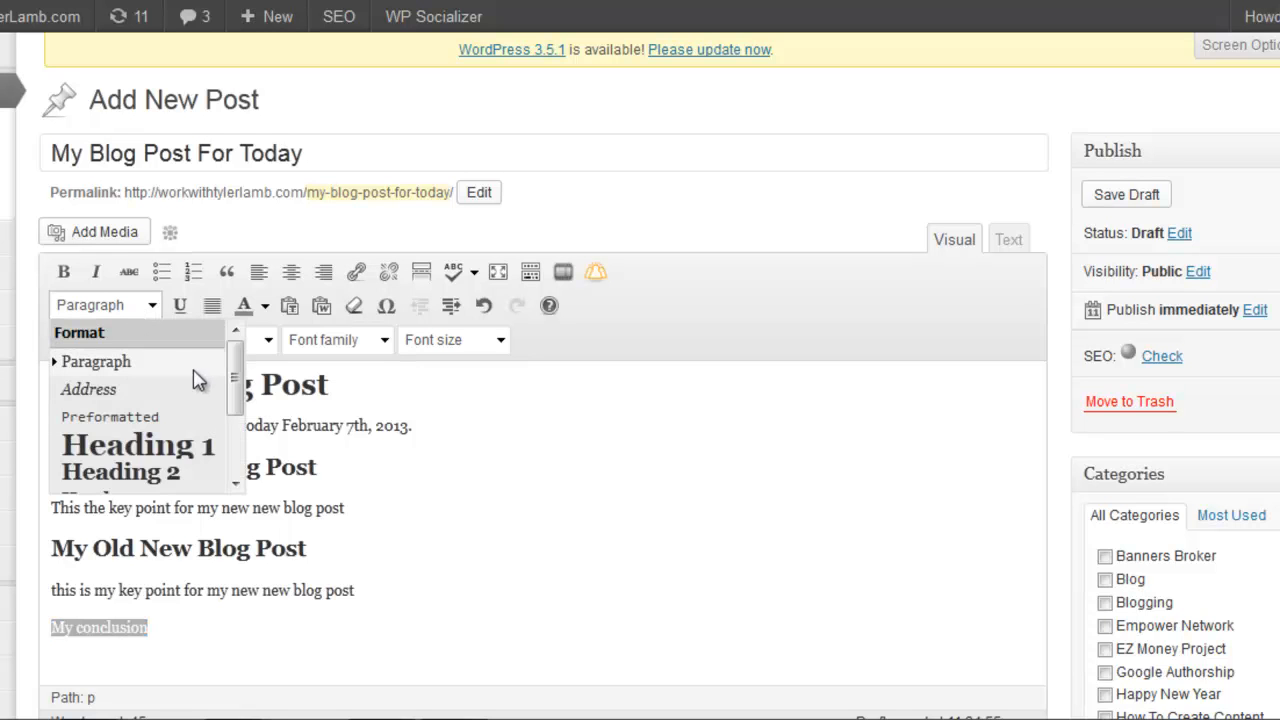
scroll(237, 470, "down", 3)
mouse_move(243, 443)
left_mouse_down()
mouse_move(240, 391)
mouse_move(236, 435)
left_mouse_up()
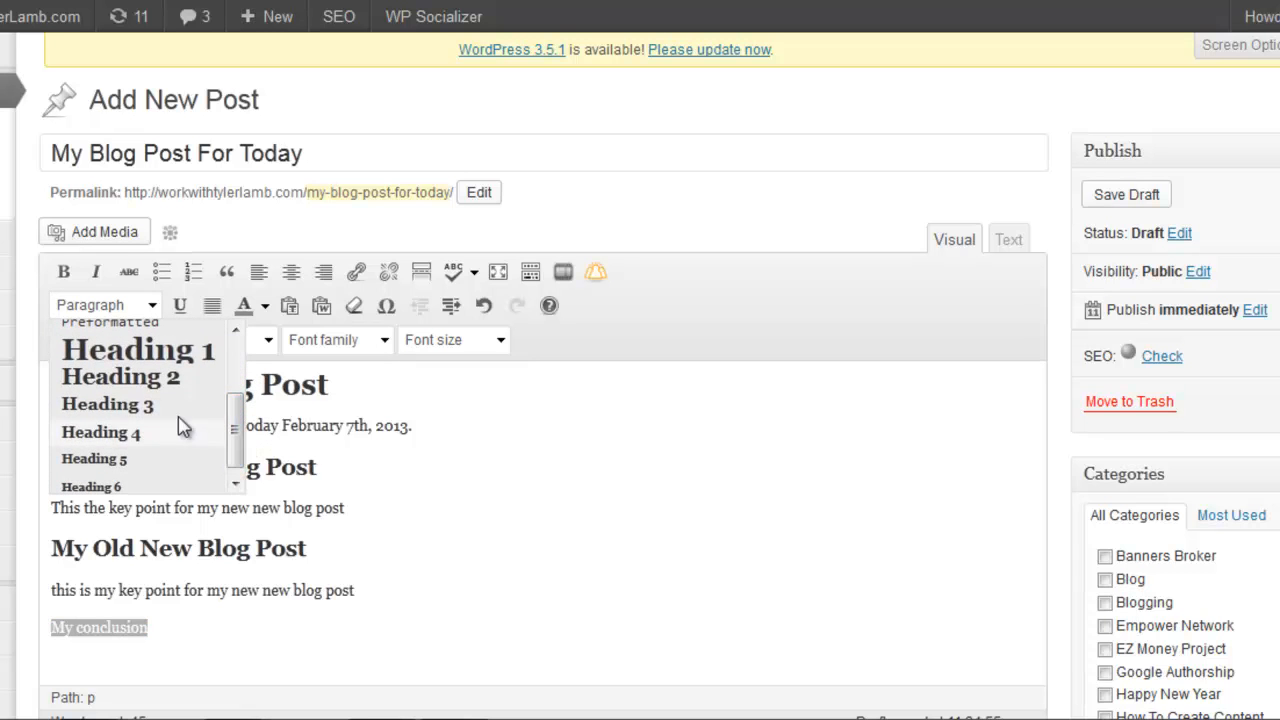
left_click(177, 406)
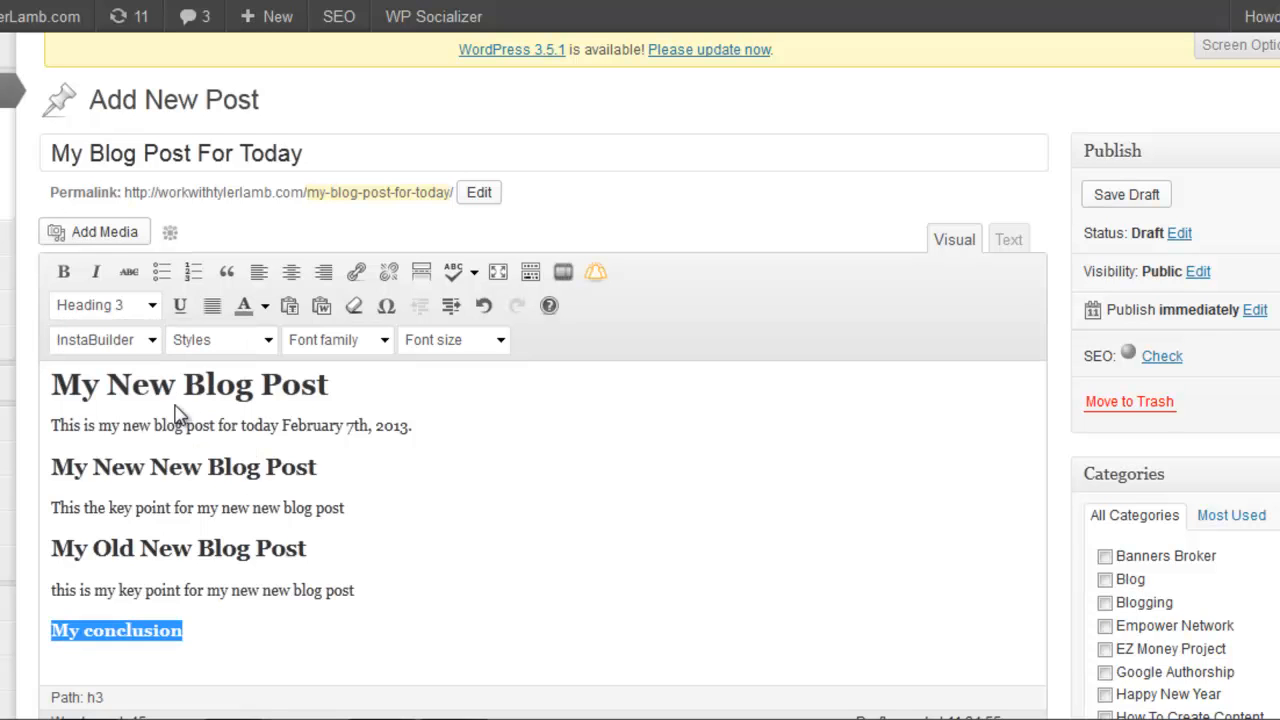
Write the paragraph "my conclusion for my blog post today..." under the "My conclusion" heading
left_click(261, 590)
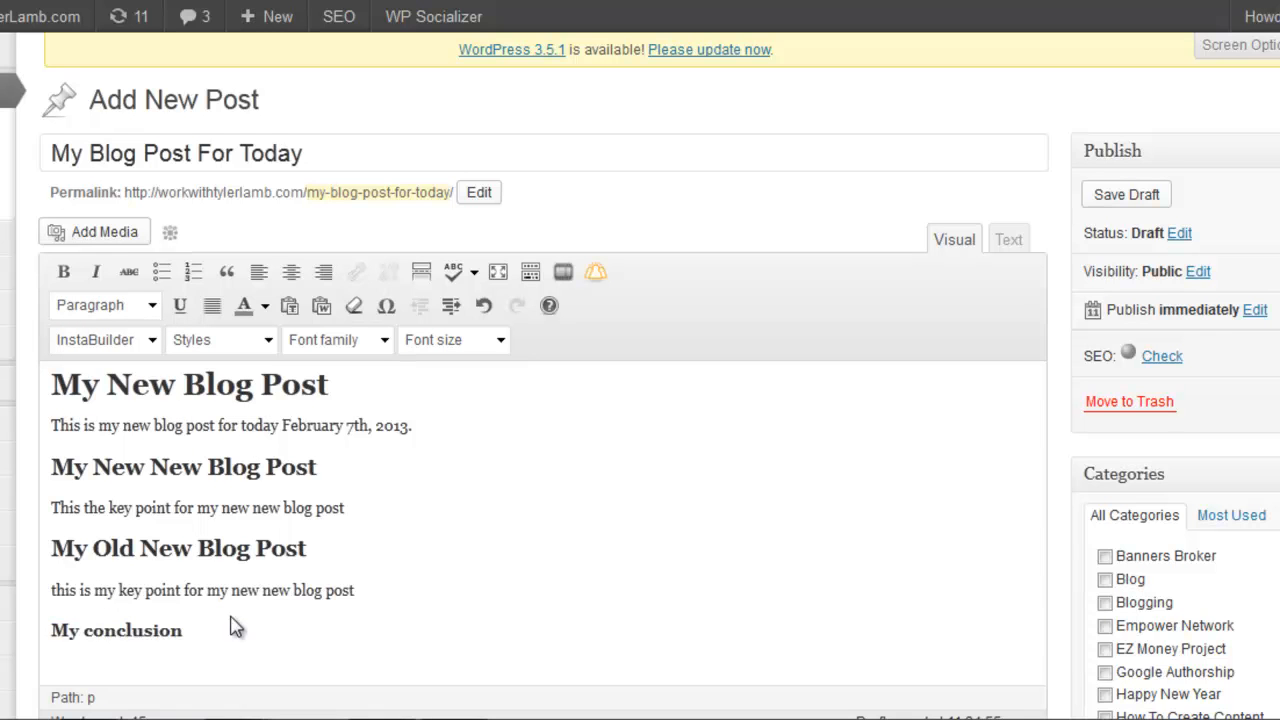
left_click(229, 634)
key("Return")
type("my conclusion for new")
key("BackSpace")
key("BackSpace")
key("BackSpace")
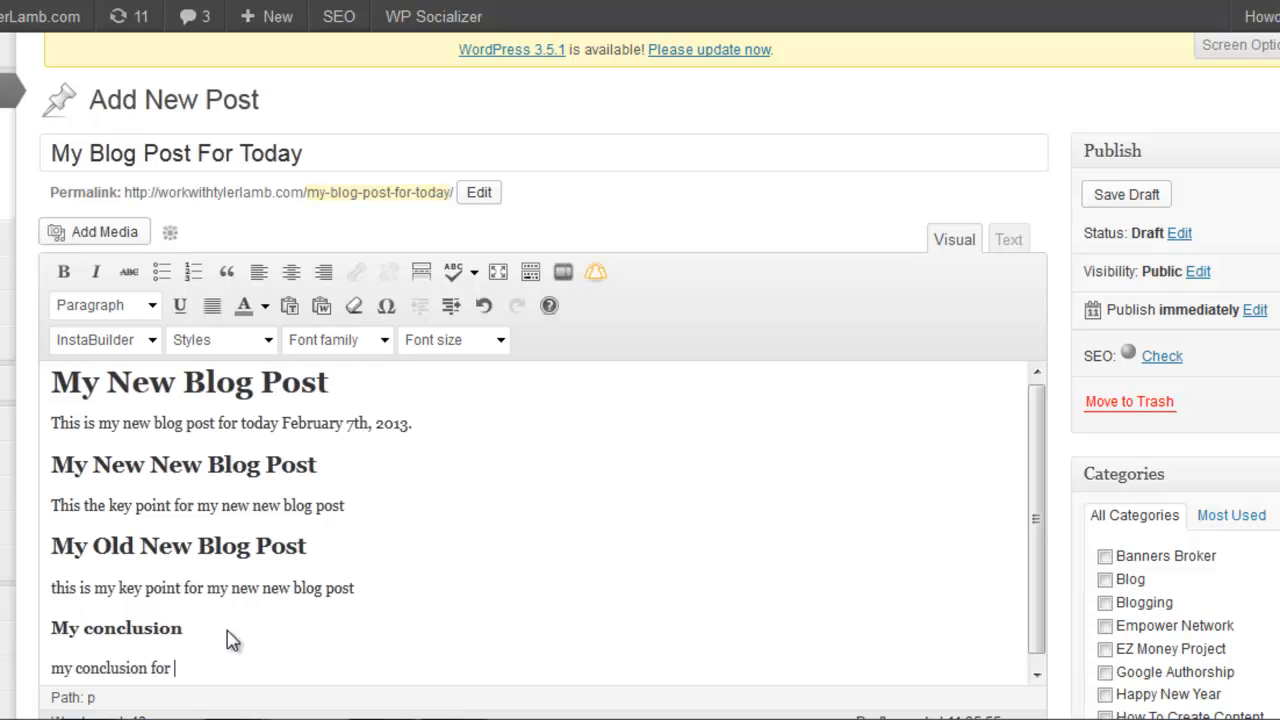
type("my blog tod")
key("BackSpace")
key("BackSpace")
key("BackSpace")
type("post today...")
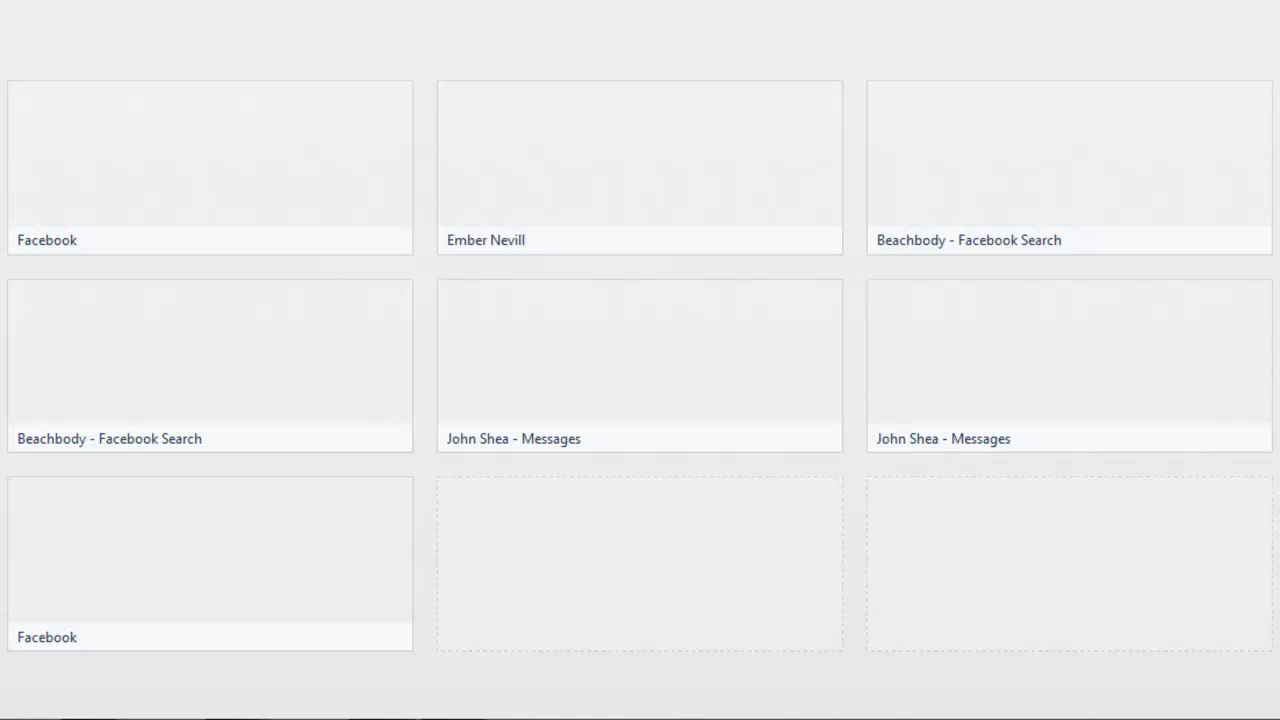
Search Google for "blog post" and browse the image results
key("Return")
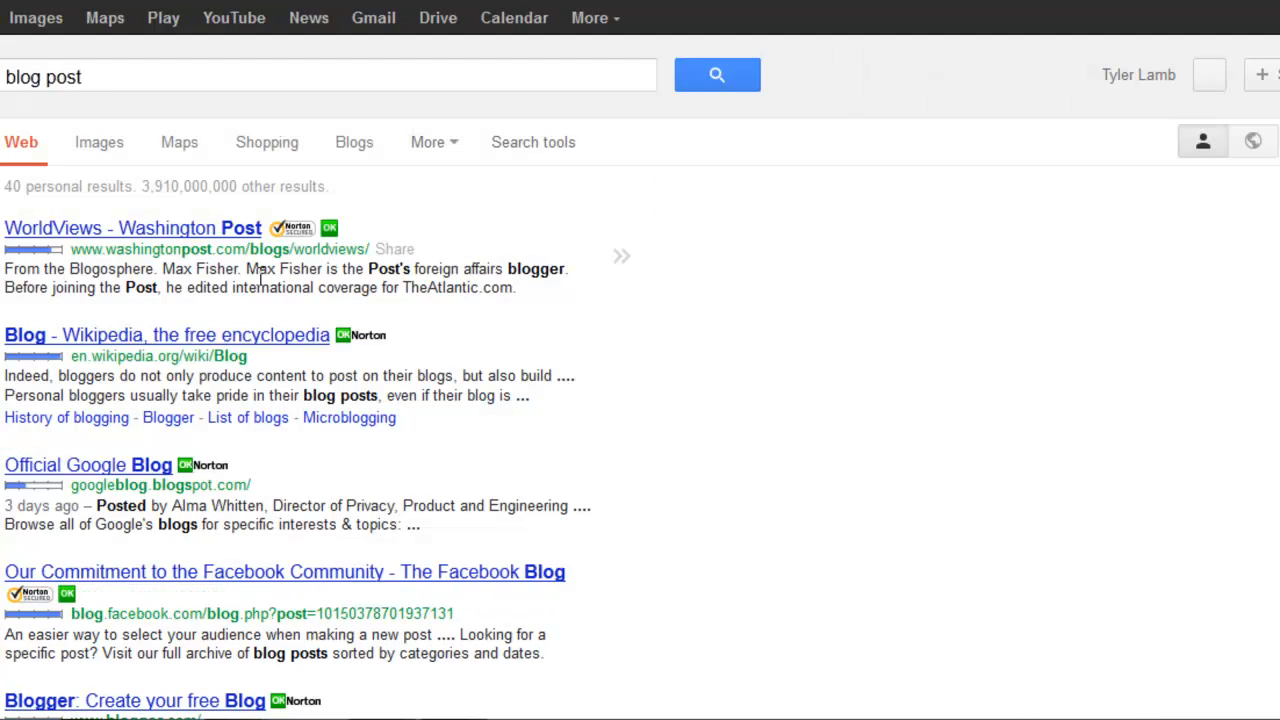
left_click(97, 148)
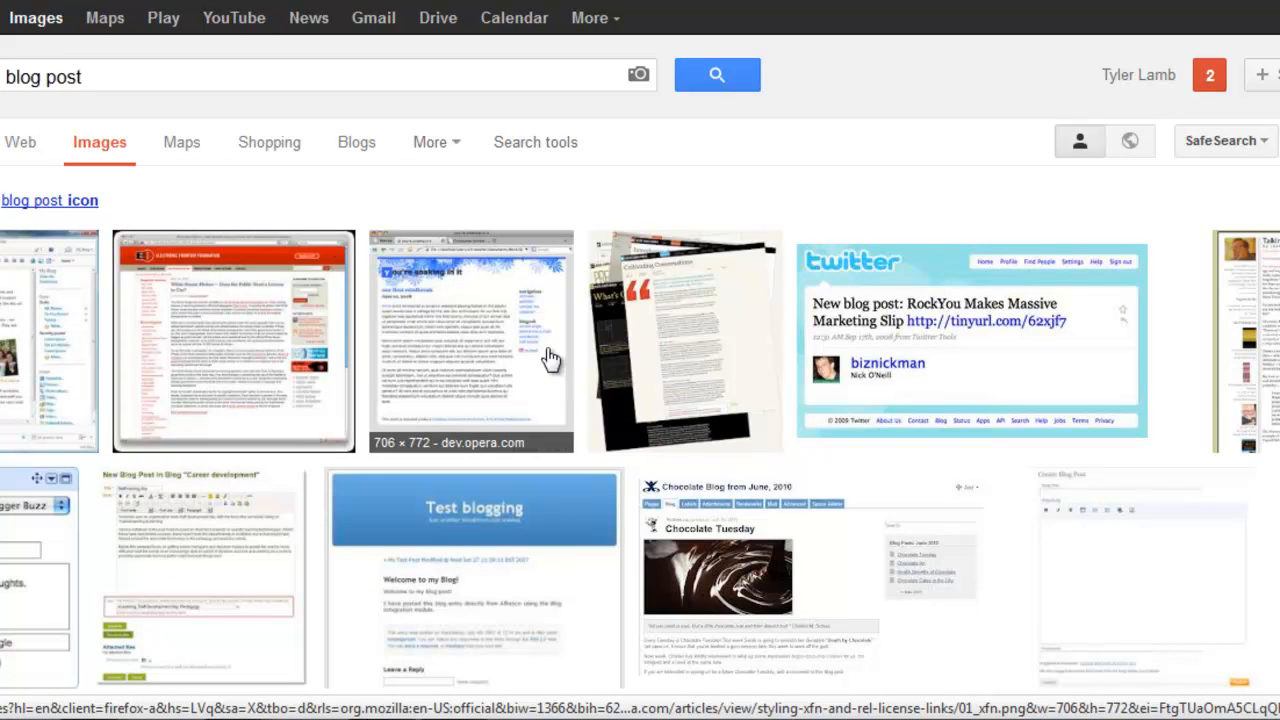
left_click(116, 66)
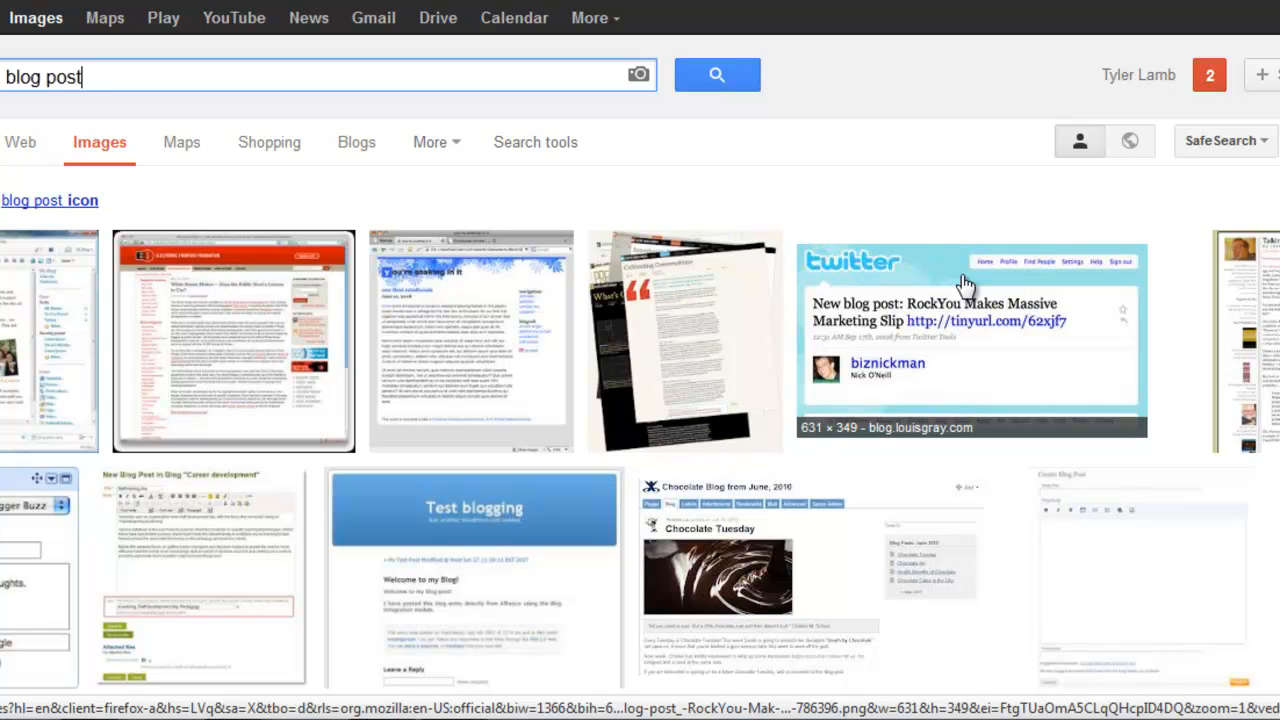
scroll(640, 440, "down", 4)
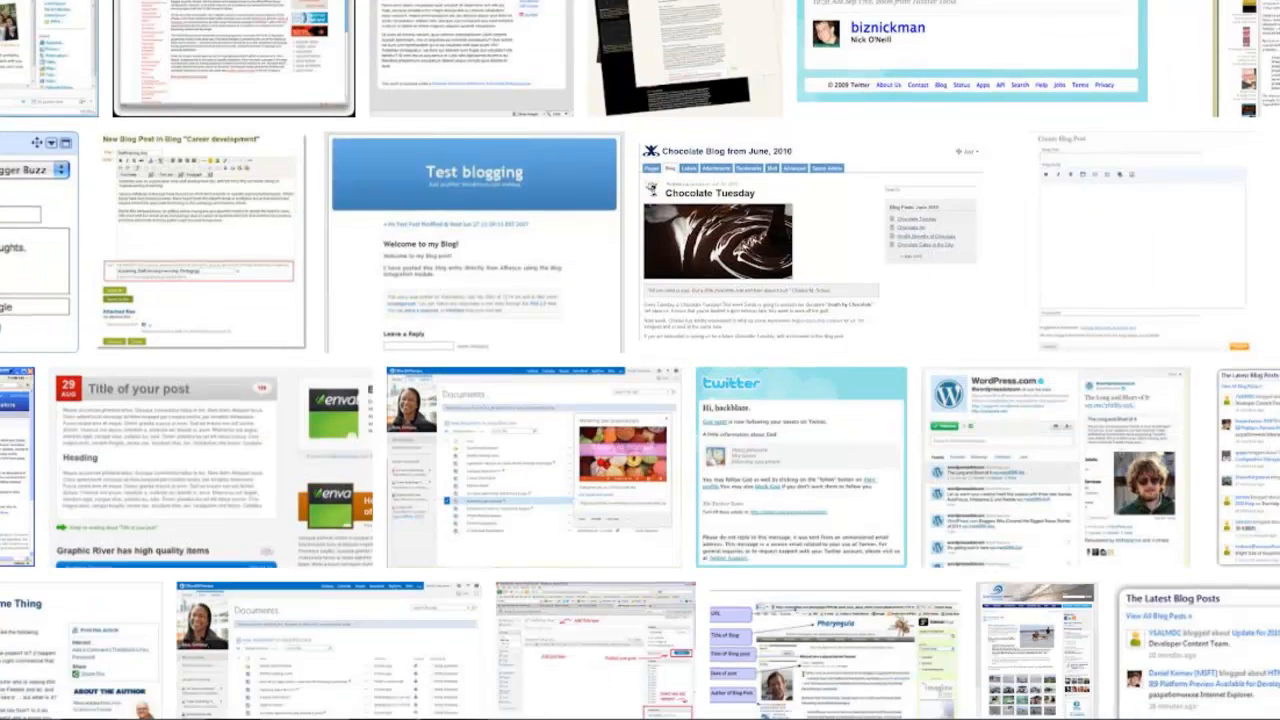
Preview the Office 365 Documents screenshot from the image results, view its image-saving options, and return to the WordPress post editor
mouse_move(492, 698)
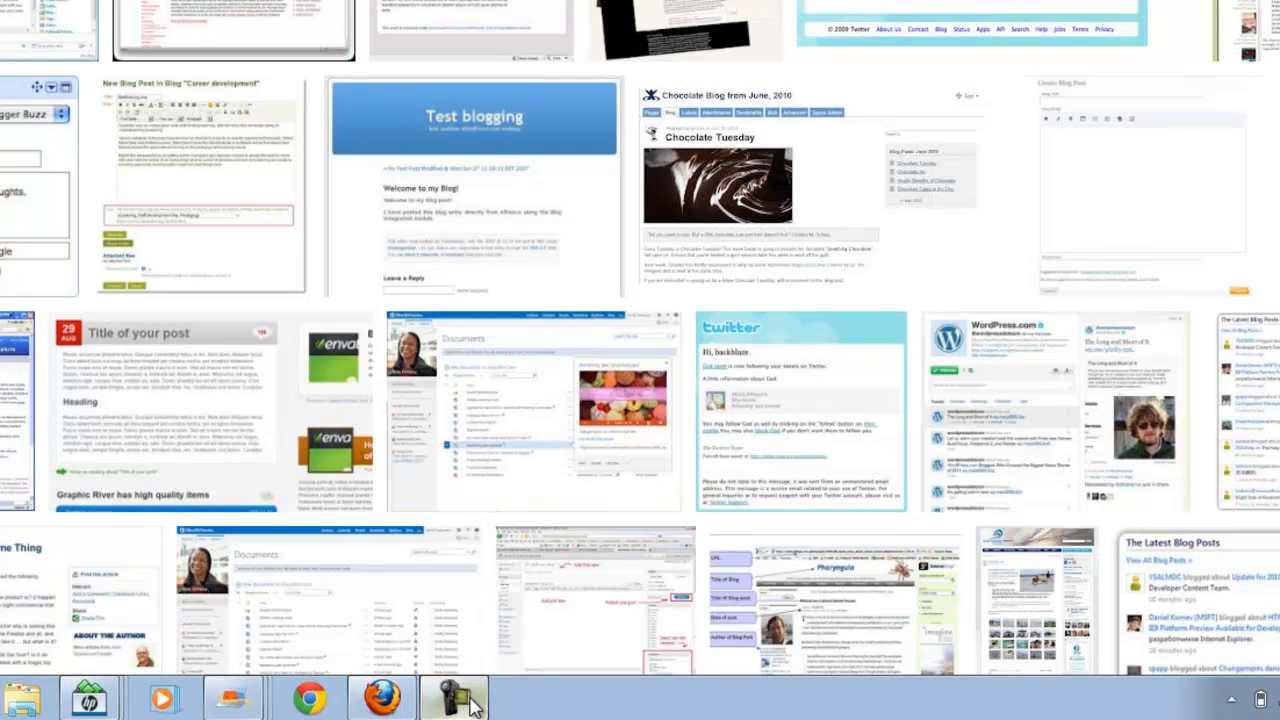
left_click(563, 378)
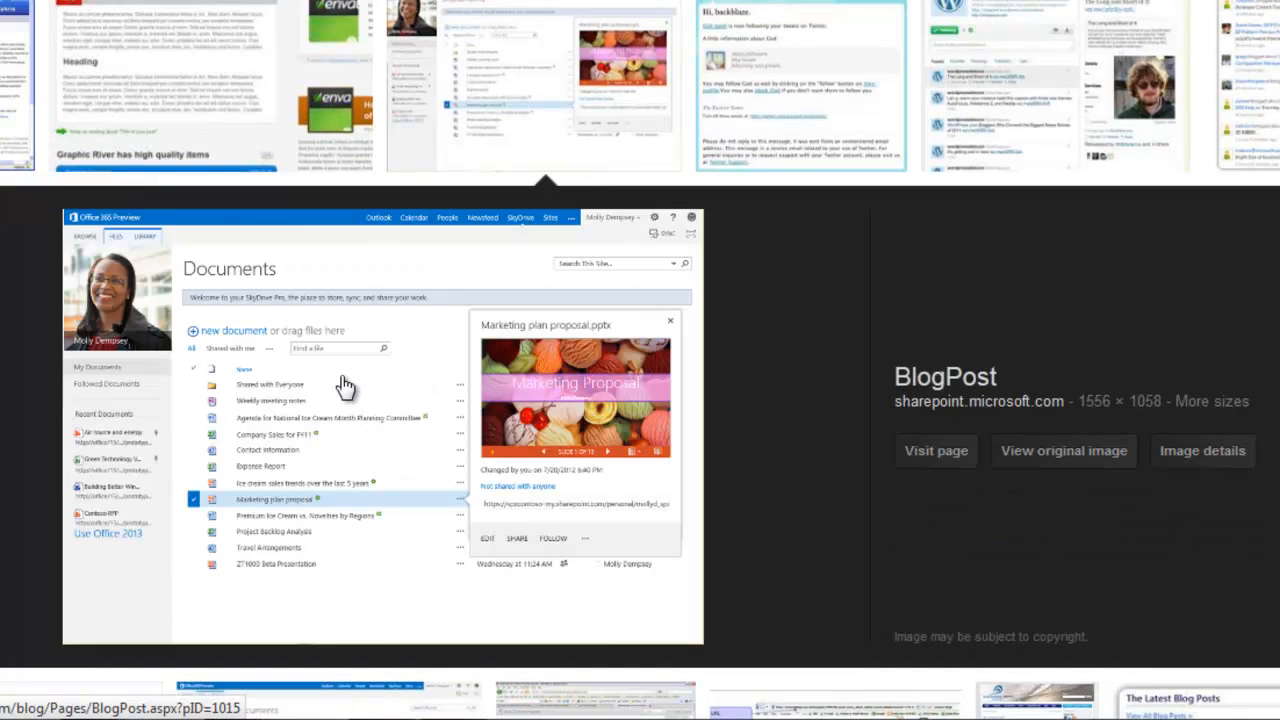
right_click(345, 385)
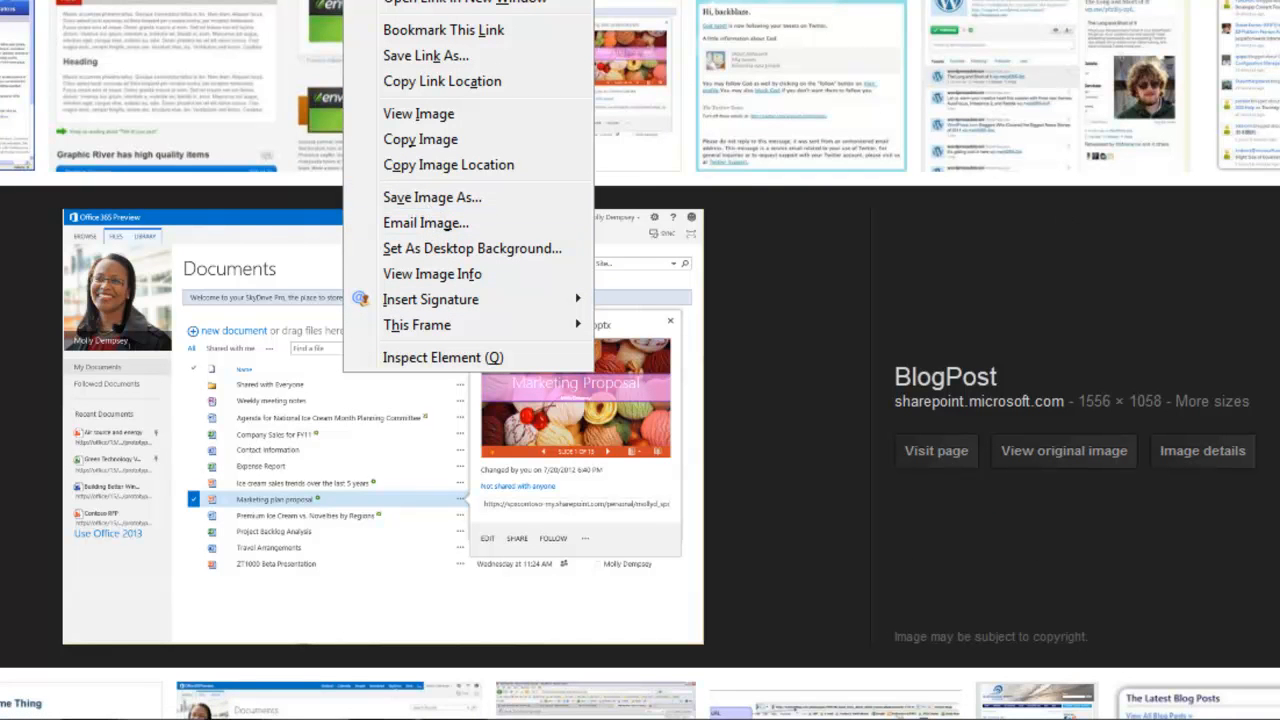
left_click(1276, 210)
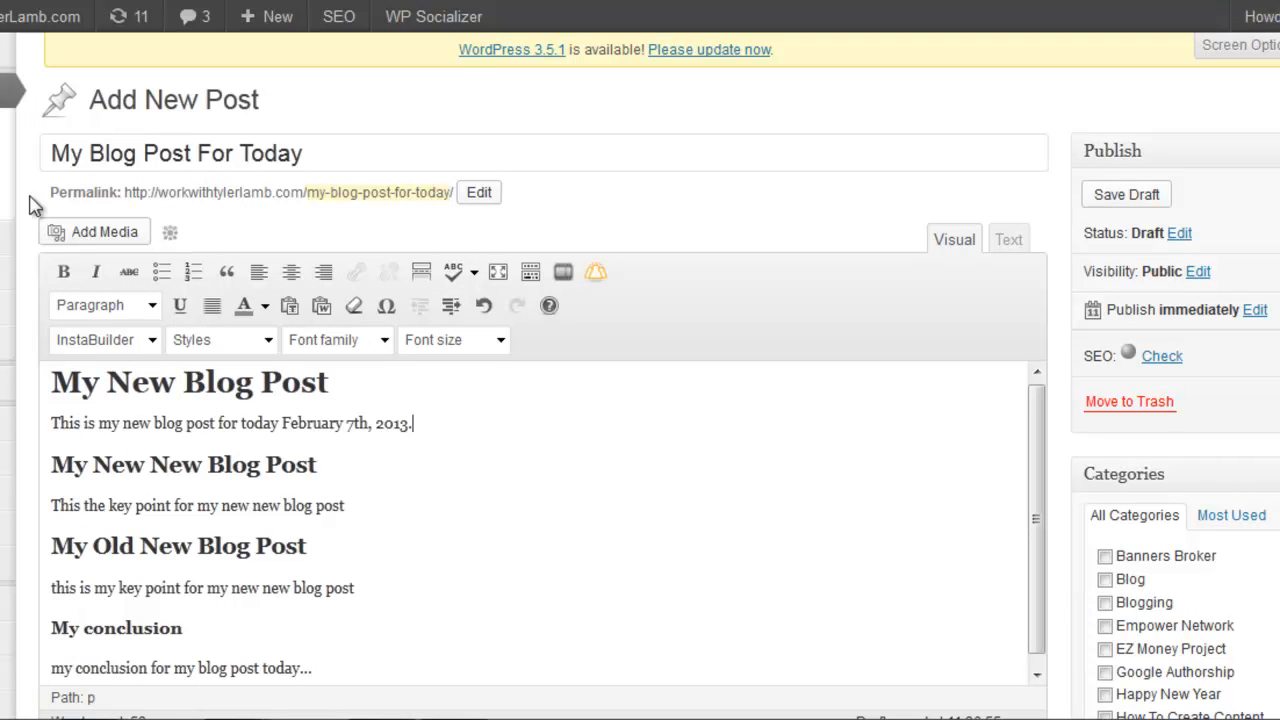
Insert the existing image blog-content.jpg from the Media Library after the opening paragraph of the post
left_click(69, 241)
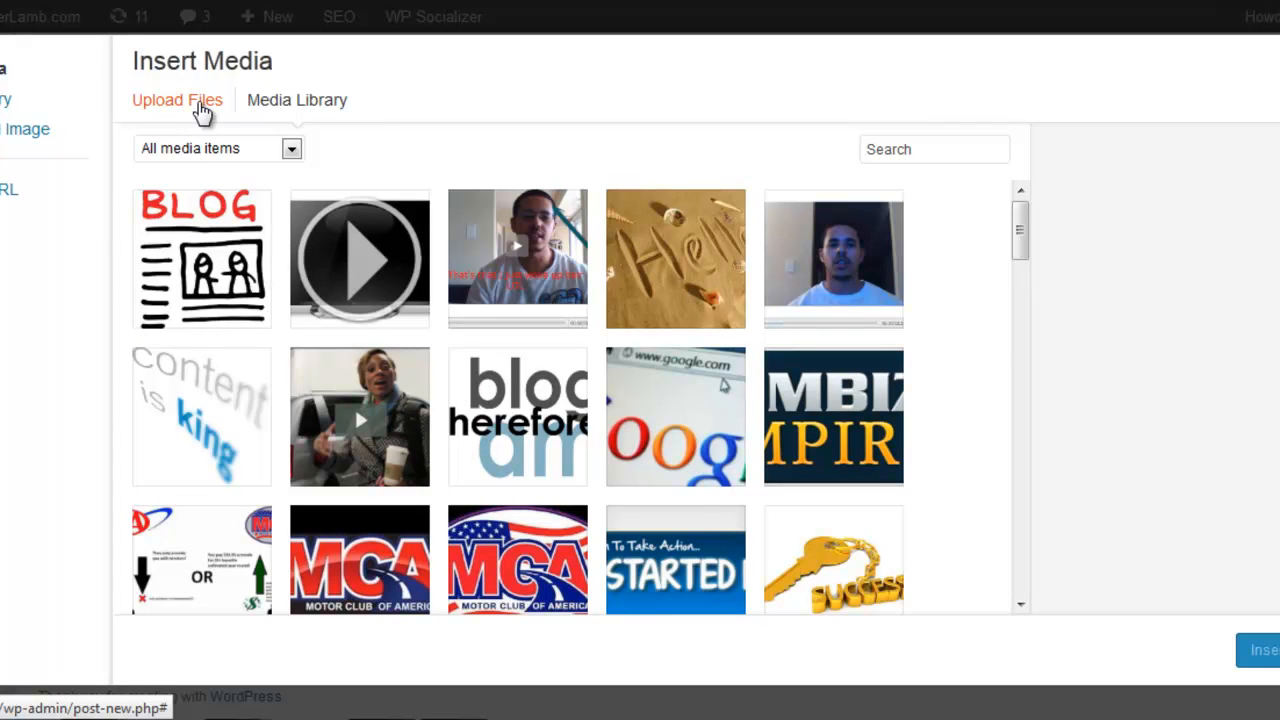
left_click(203, 110)
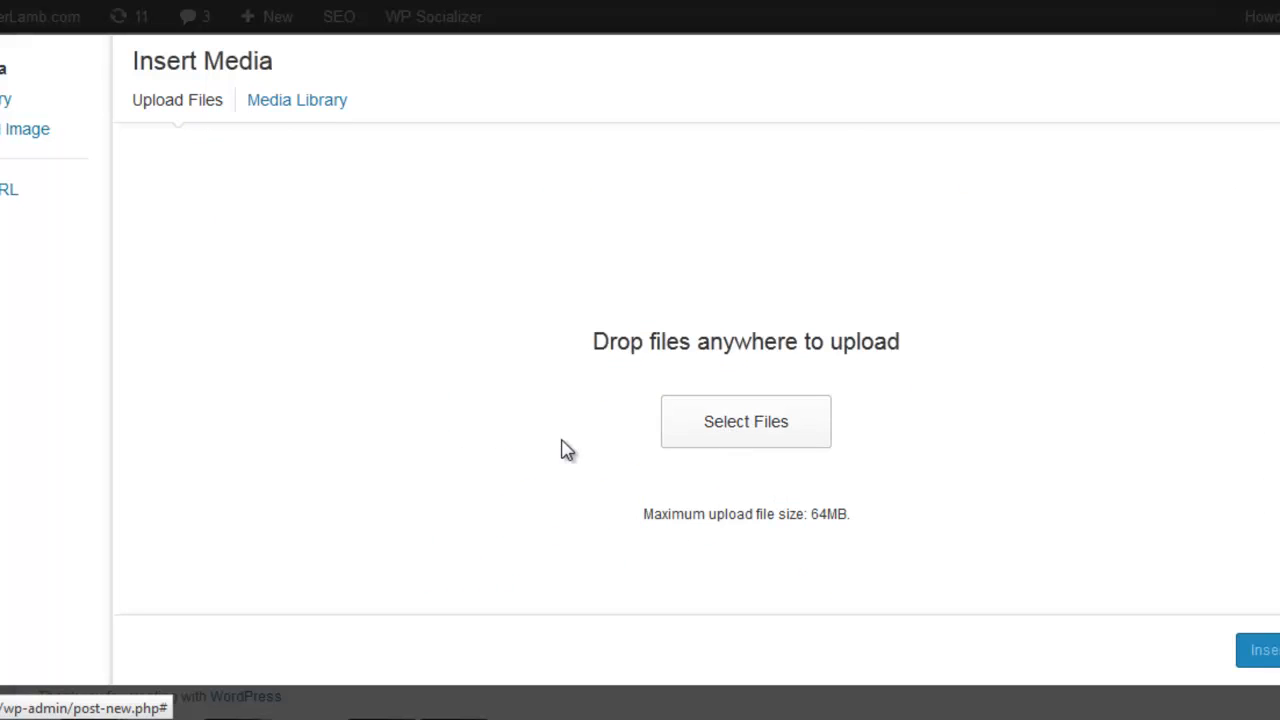
left_click(331, 118)
left_click(217, 275)
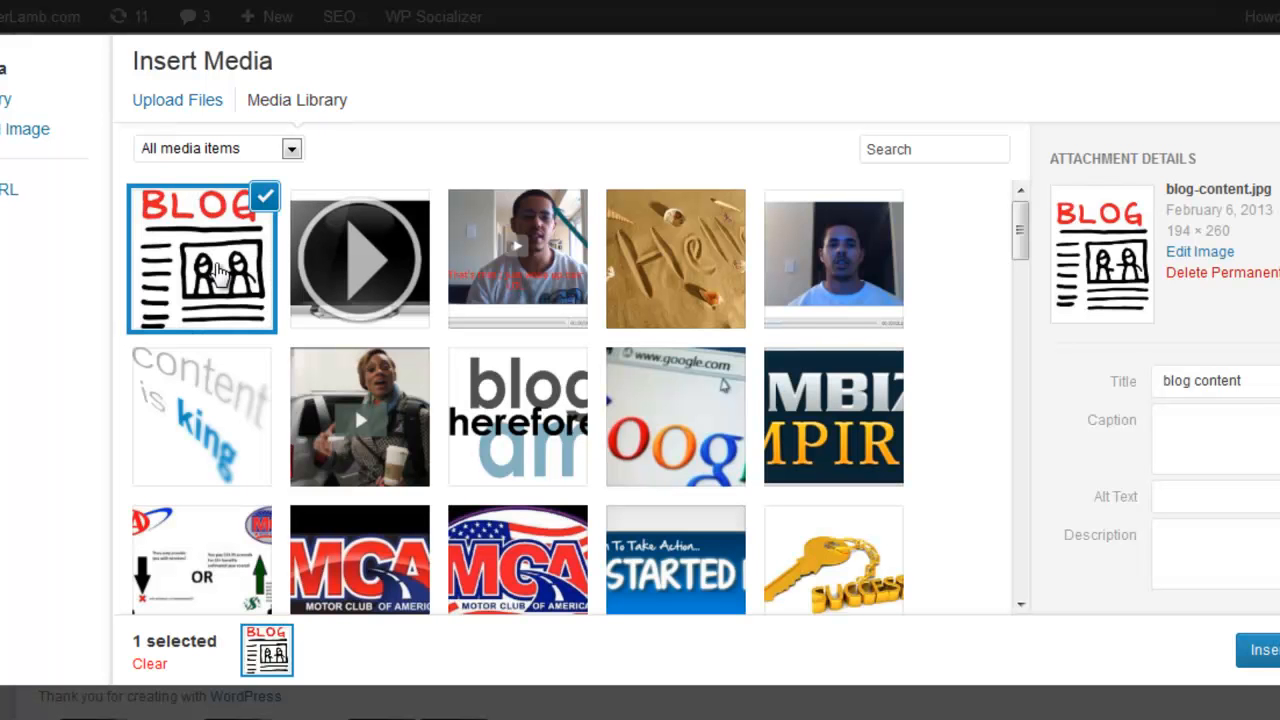
left_click(1257, 650)
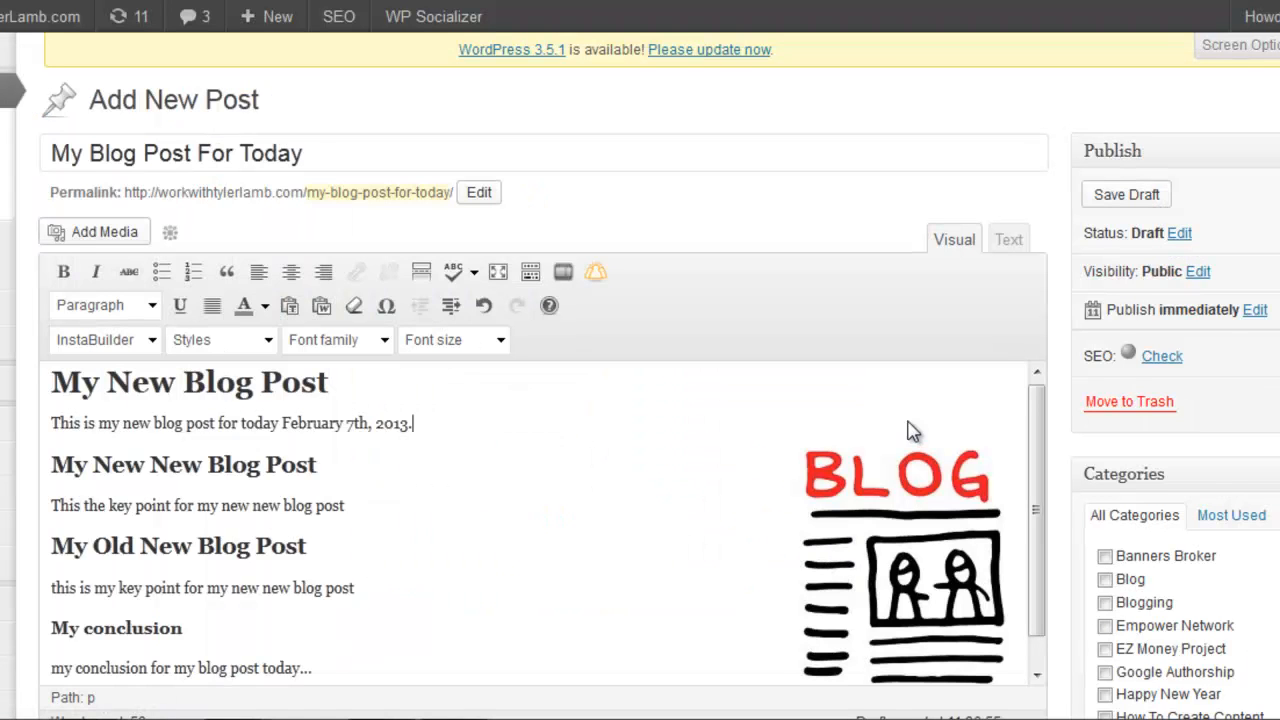
Try the Left, Center, Right and None alignments in the blog image's settings and discard the changes
left_click(916, 484)
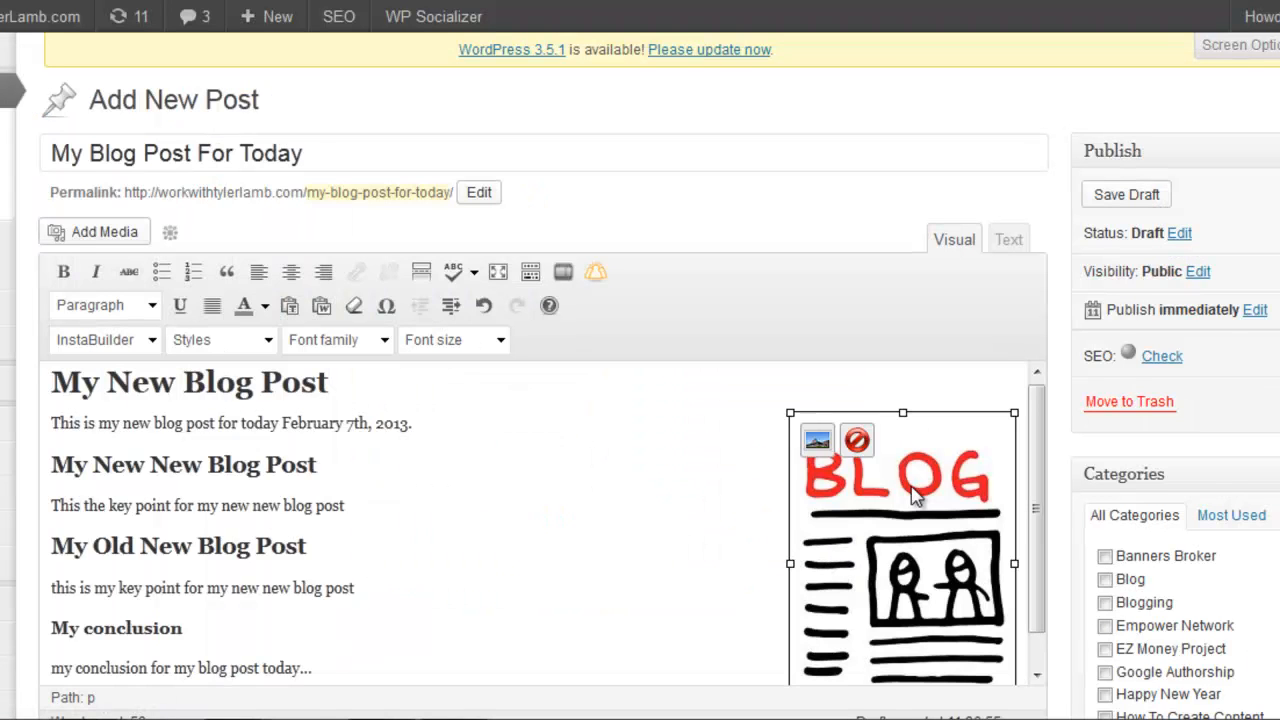
left_click(815, 442)
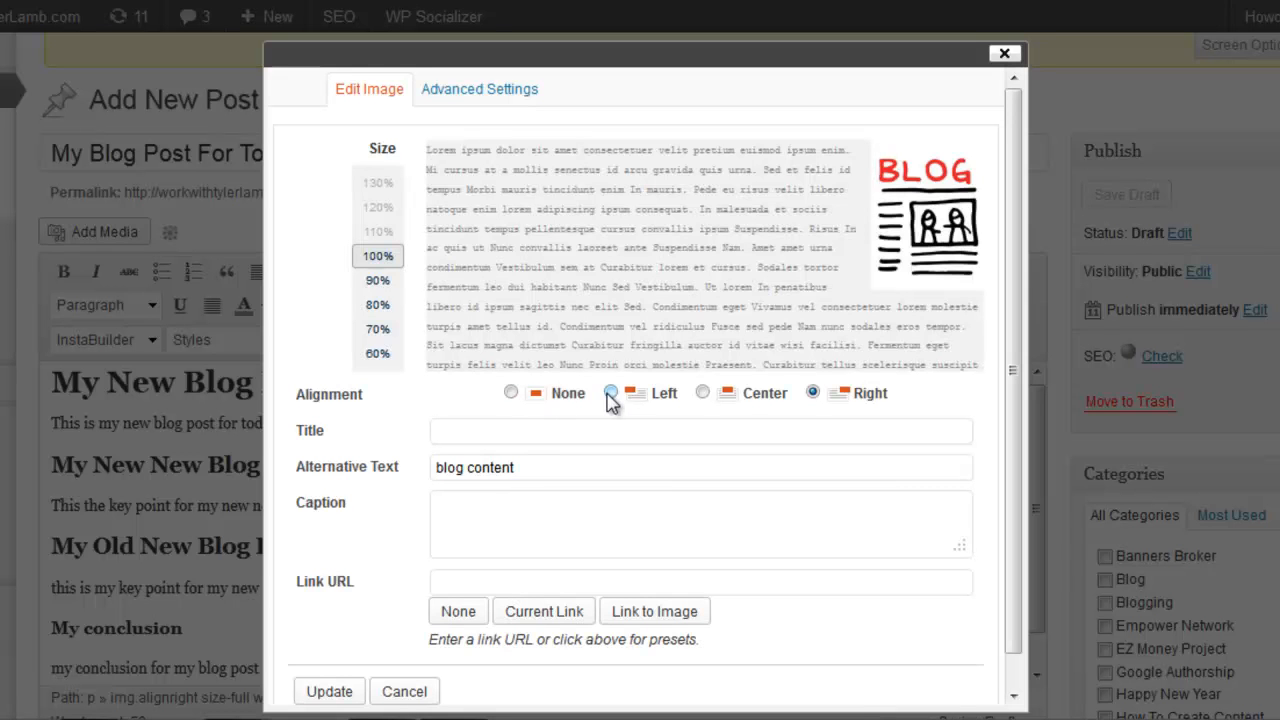
left_click(611, 394)
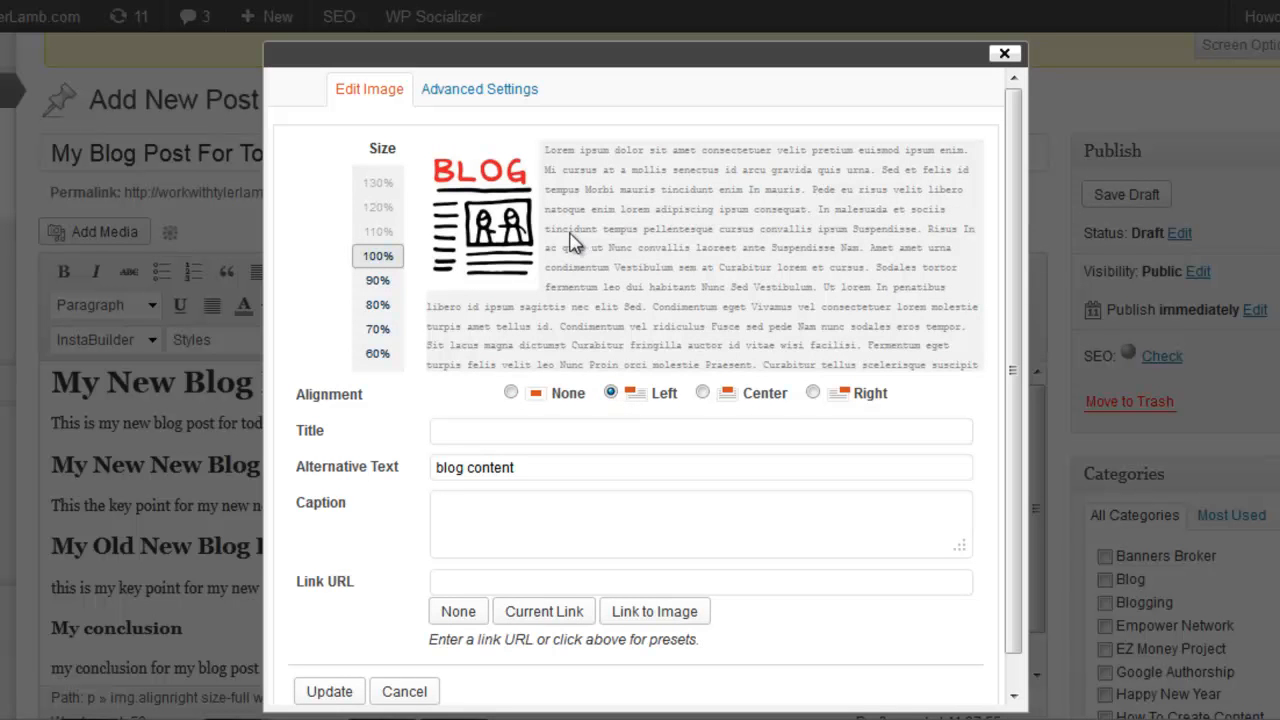
left_click(703, 394)
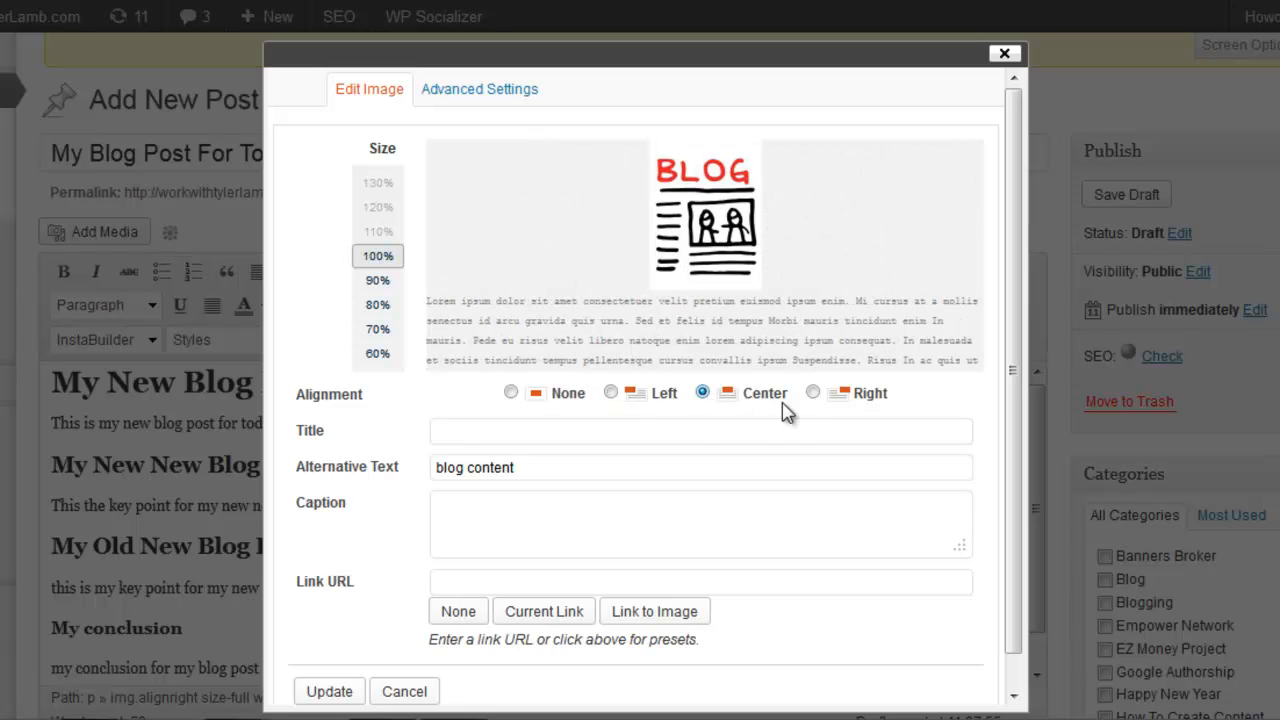
left_click(813, 394)
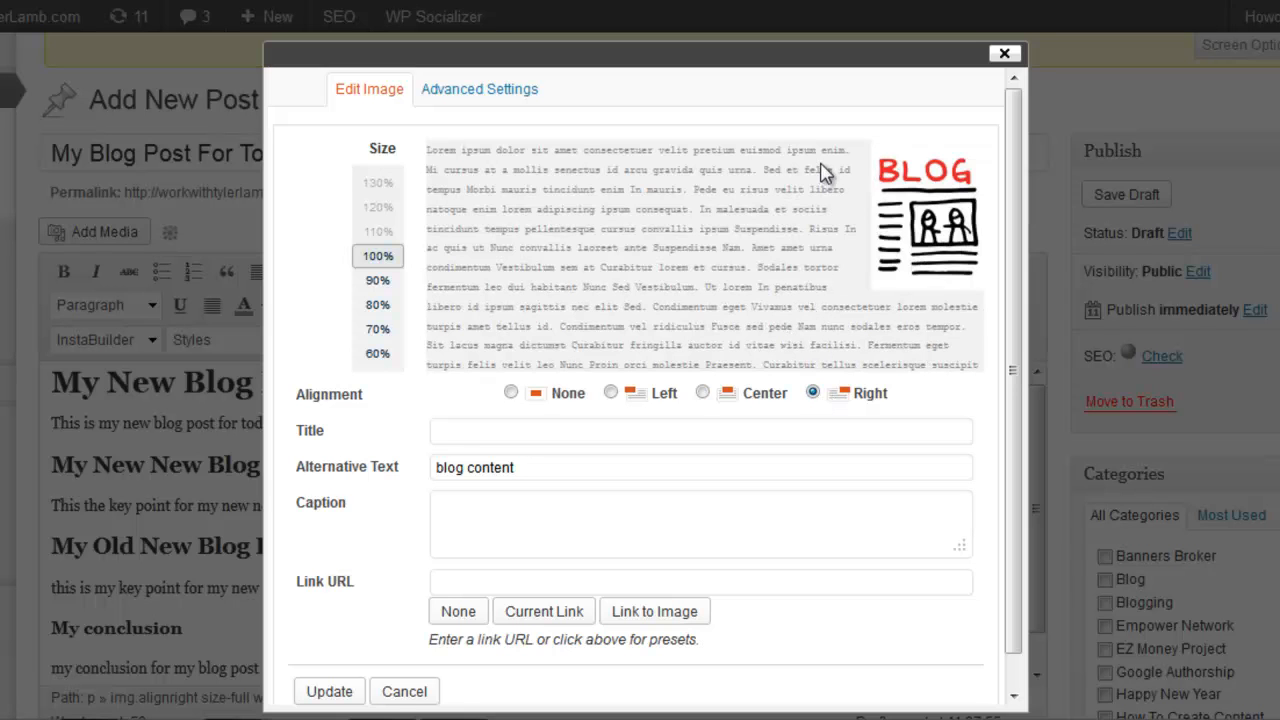
left_click(511, 394)
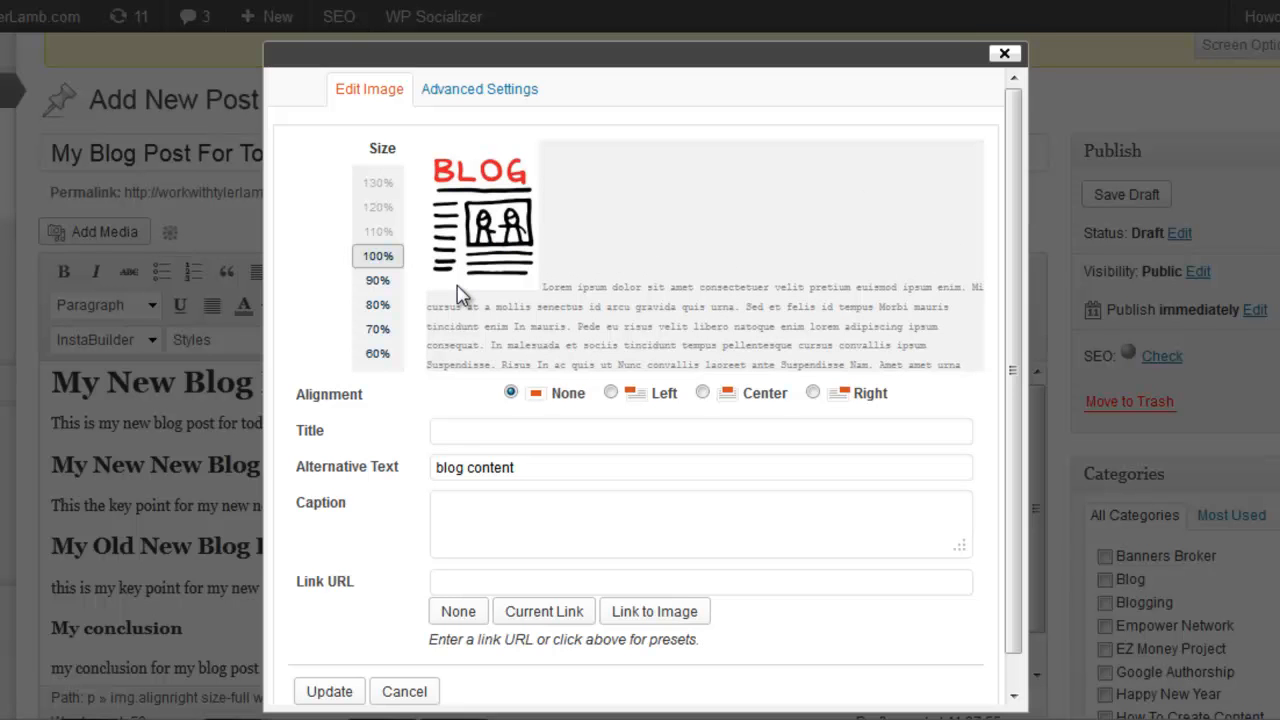
left_click(1004, 54)
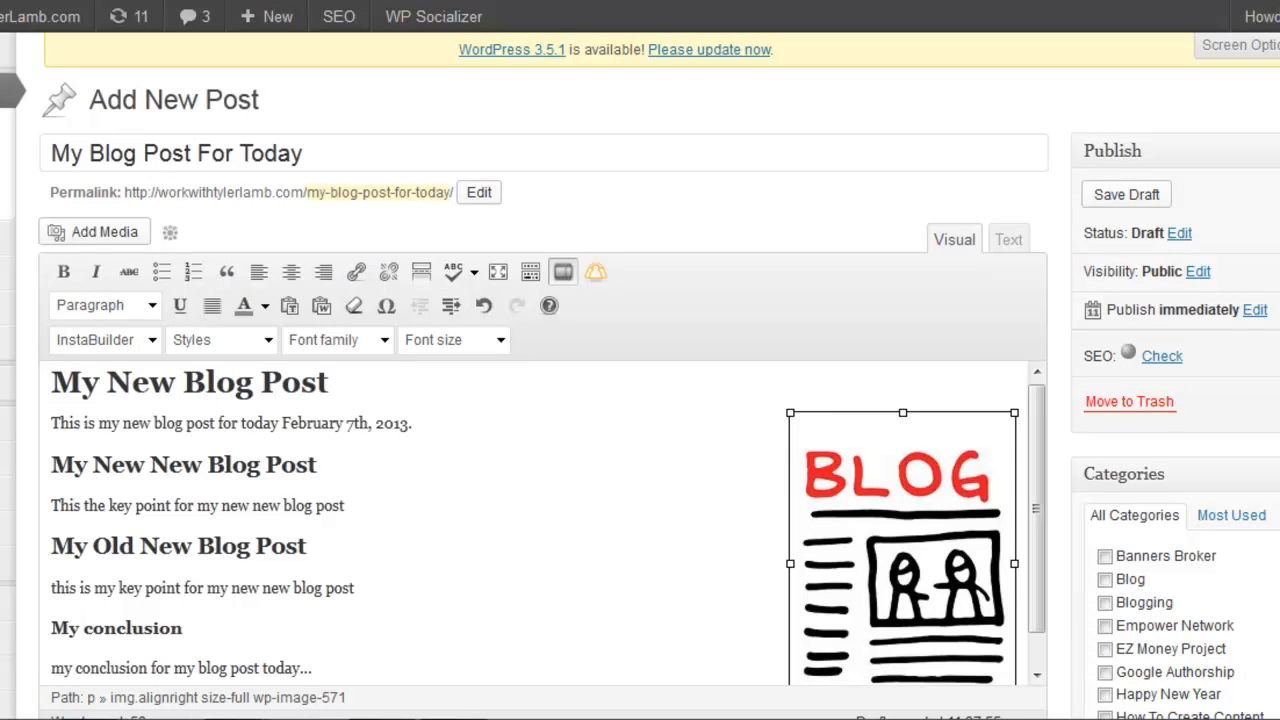
Preview the post on the site and examine how its headings, paragraphs and image are laid out
scroll(1140, 130, "down", 4)
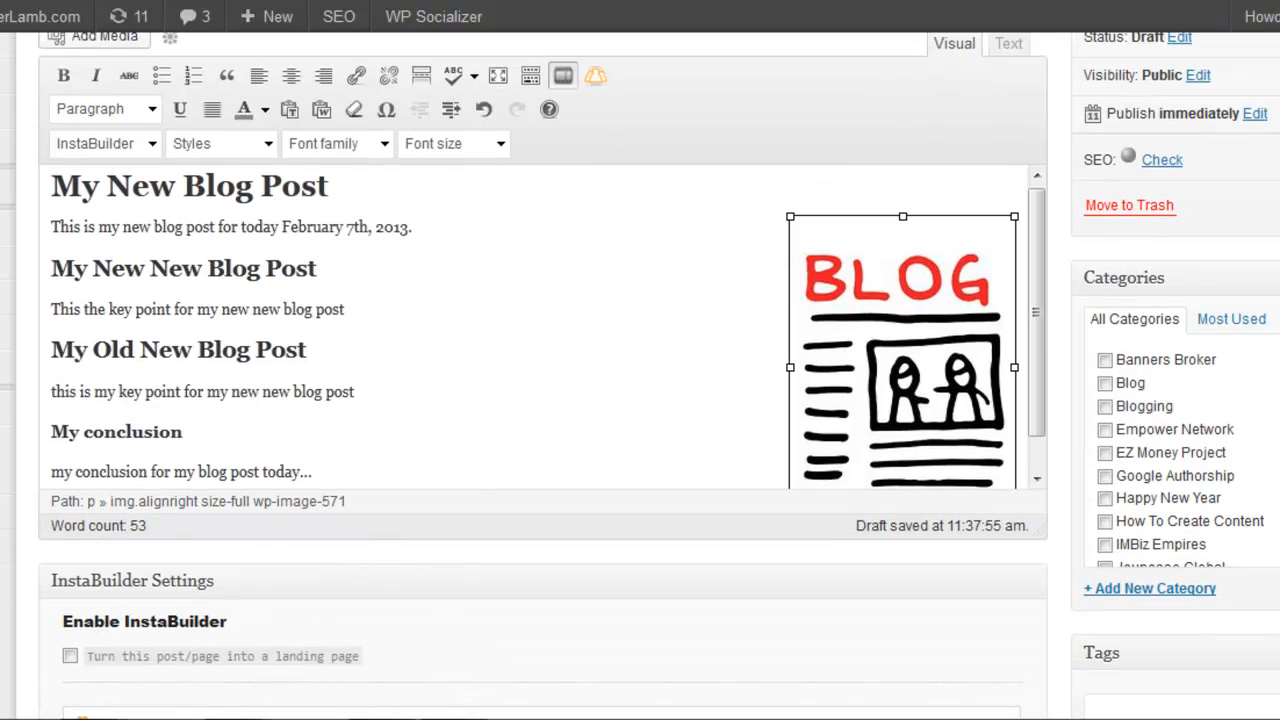
scroll(640, 376, "up", 3)
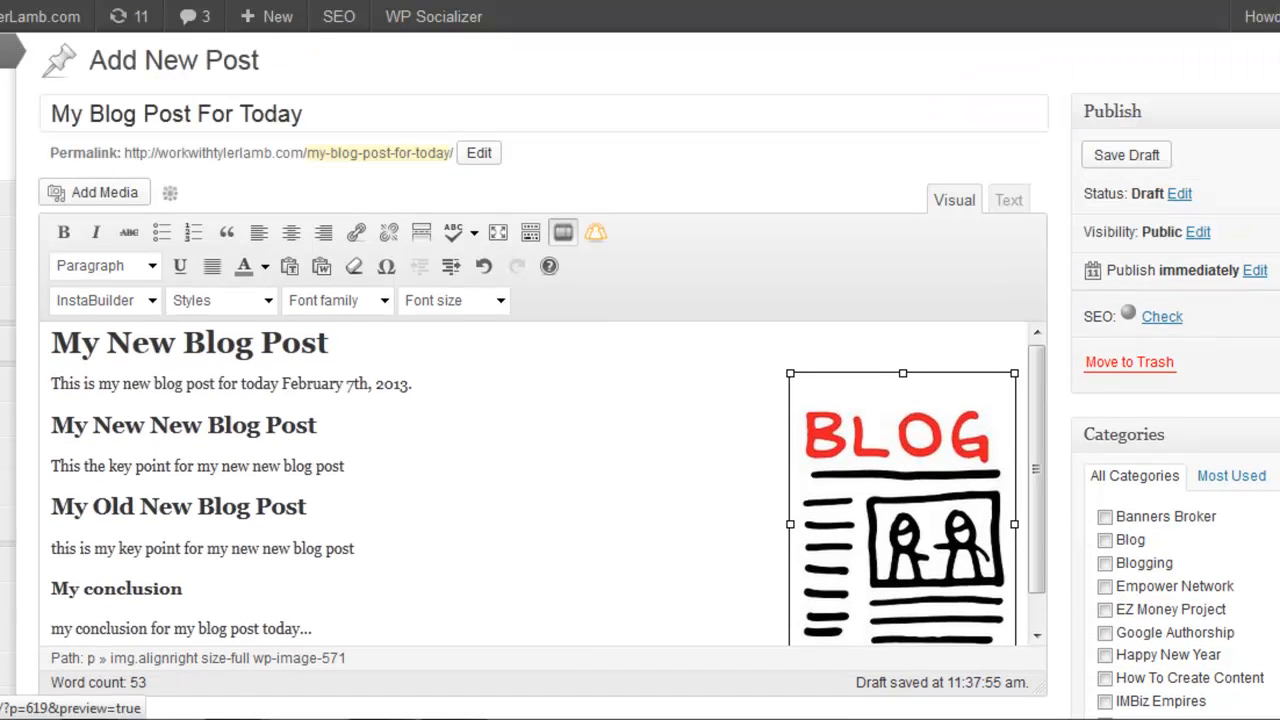
left_click(1279, 155)
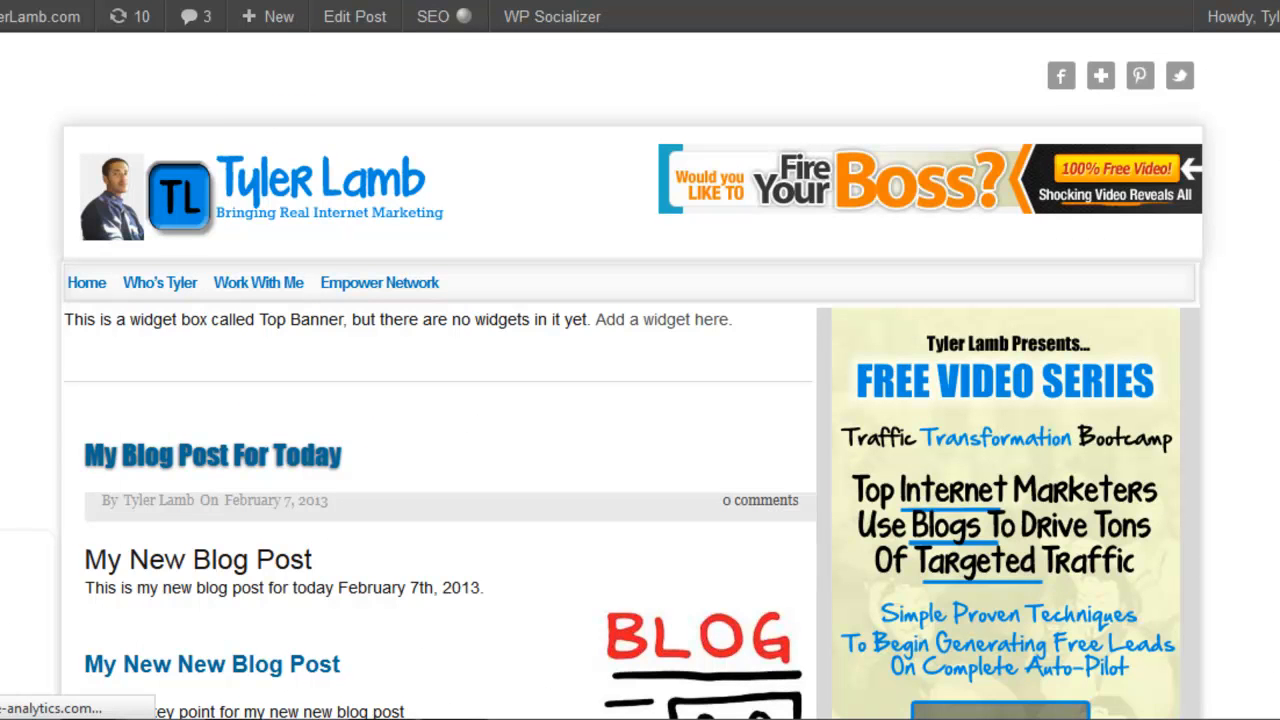
scroll(640, 376, "down", 4)
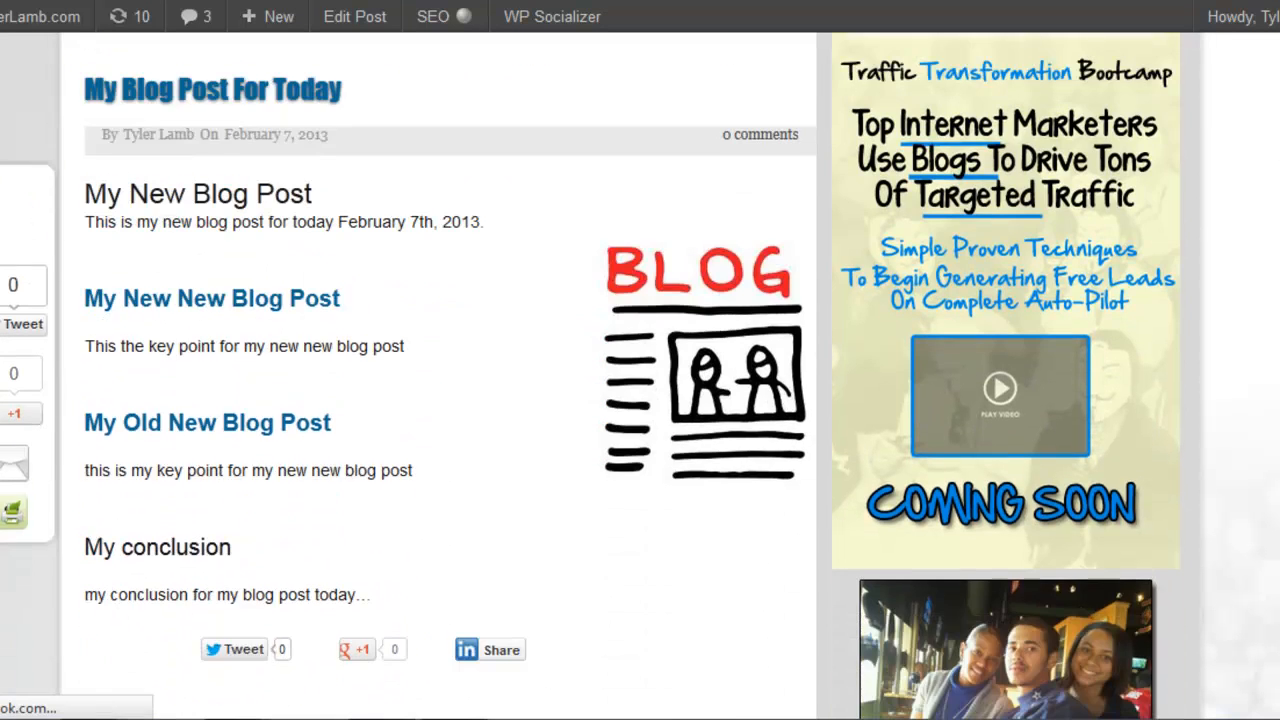